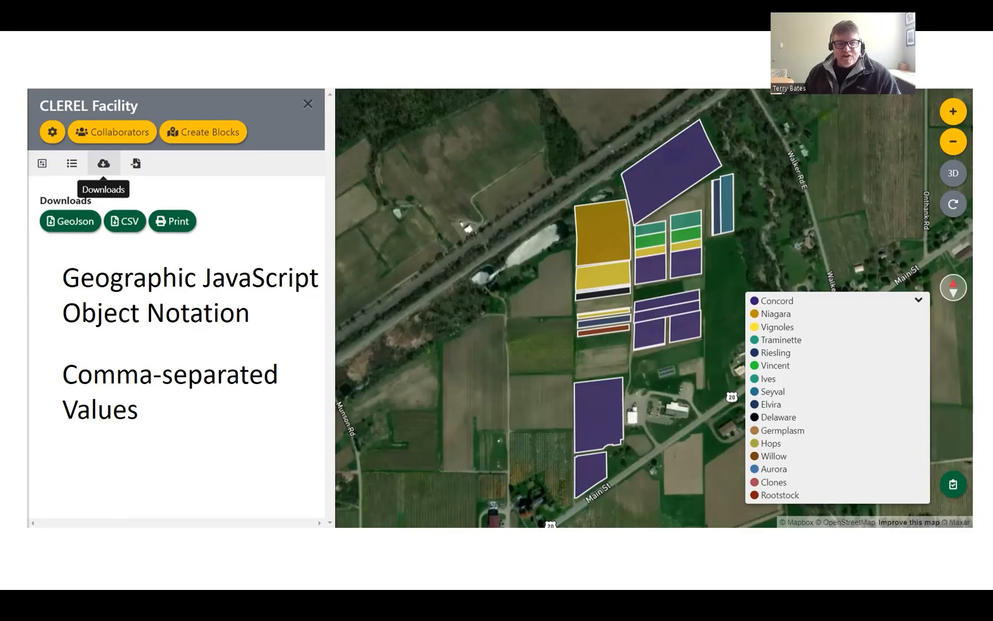
key("Right")
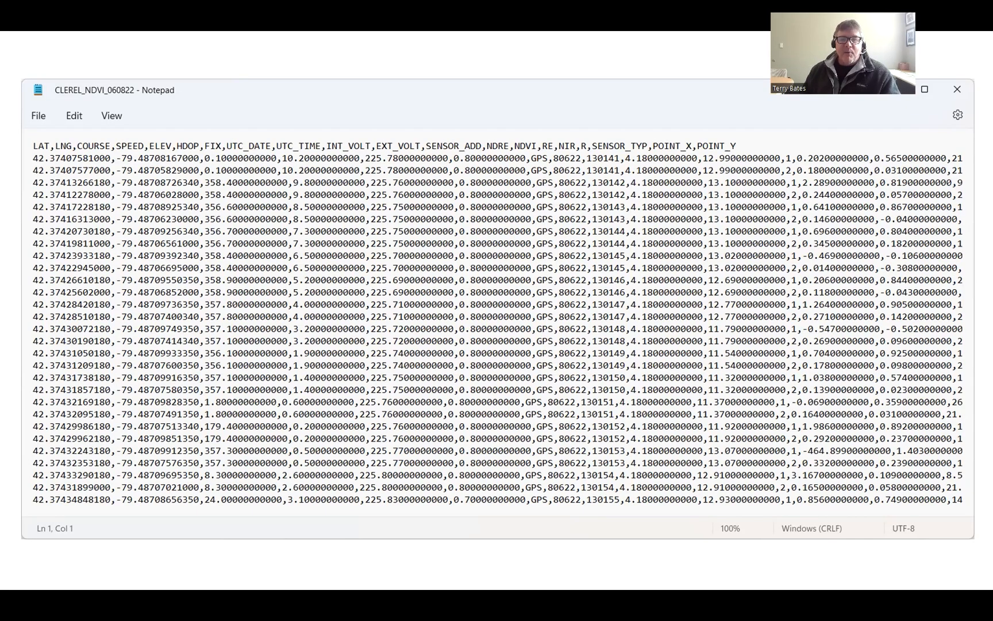
key("Right")
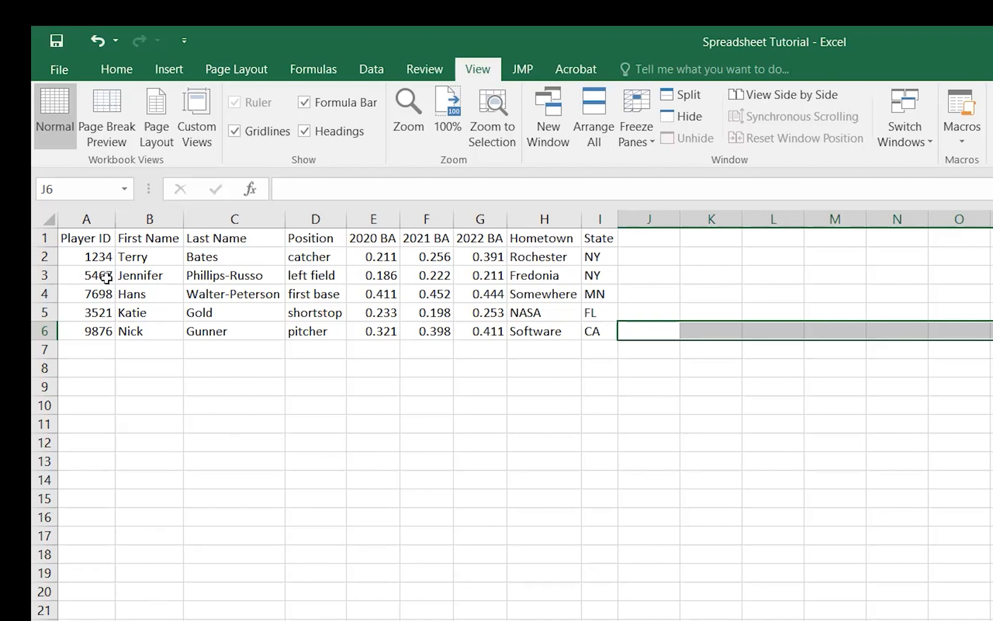
Highlight the column headers in A1:I1 and the first player's record across row 2
left_click_drag(81, 238, 595, 240)
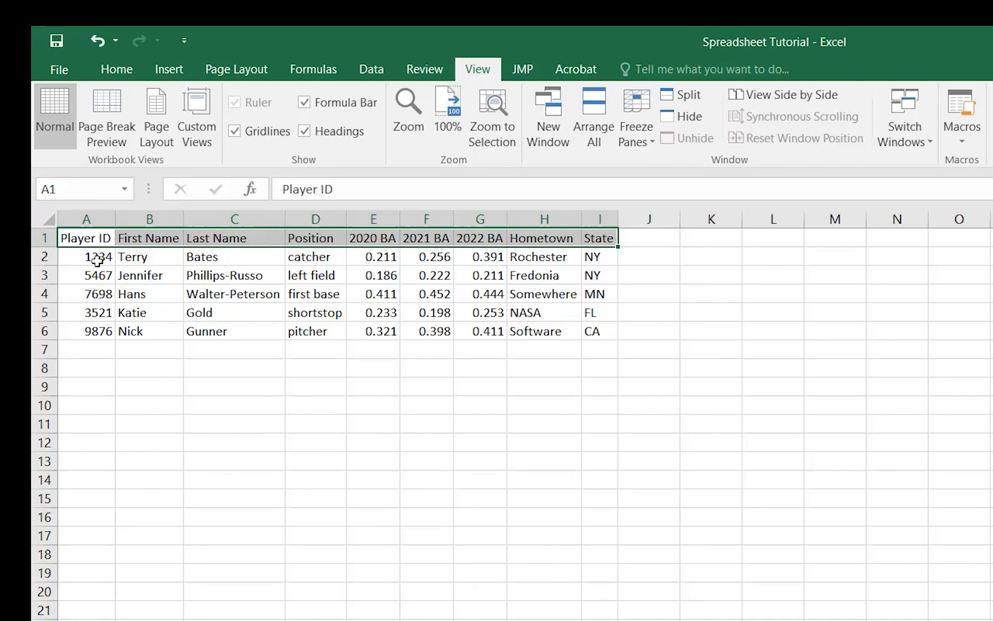
left_click_drag(99, 259, 211, 258)
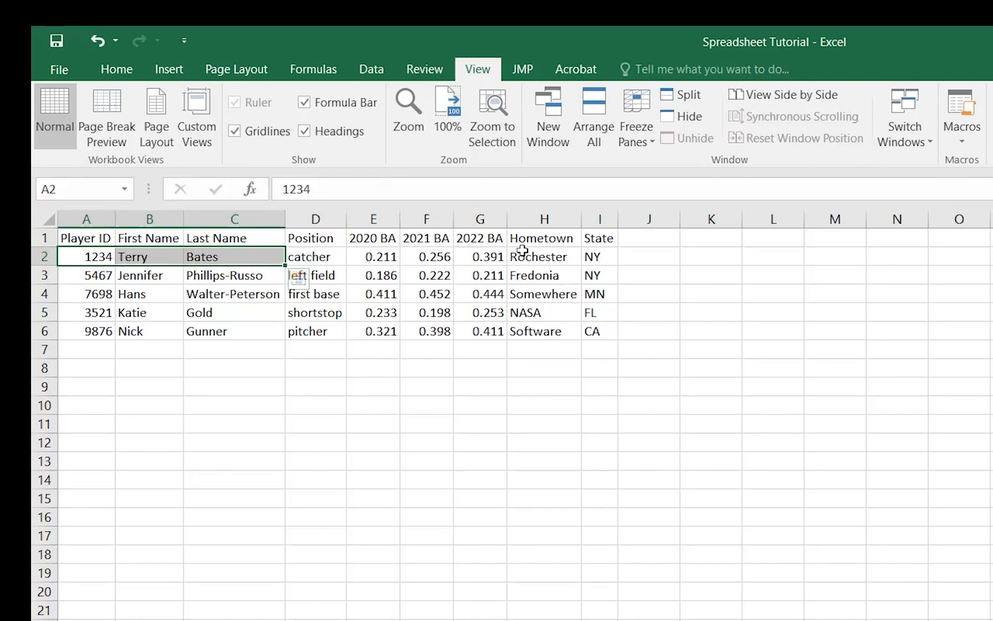
left_click_drag(339, 256, 977, 262)
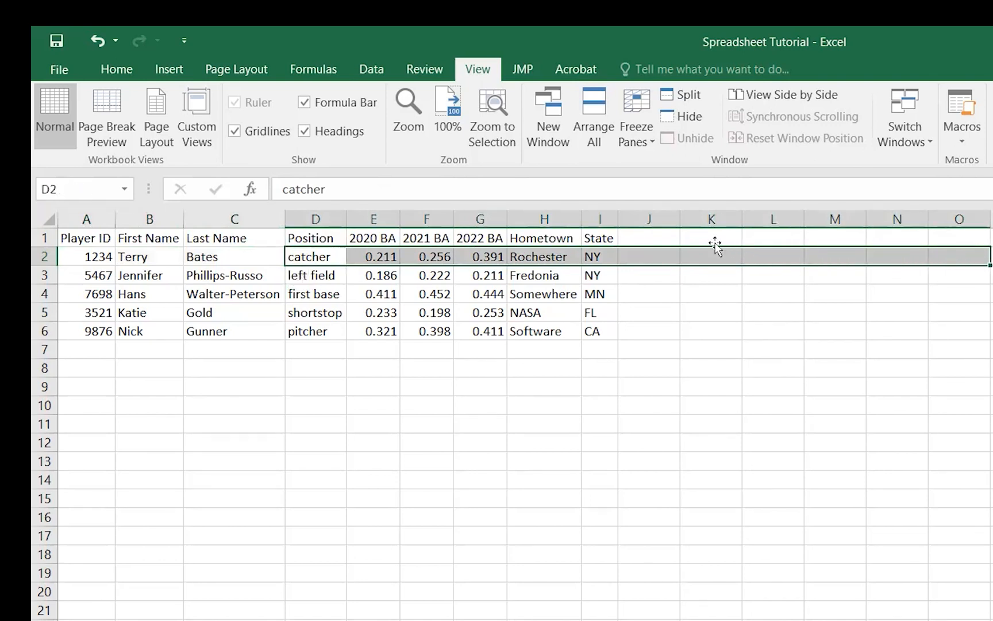
Add a "Car" column header in cell J1 and highlight rows 1 and 2 from column J onward
left_click(630, 237)
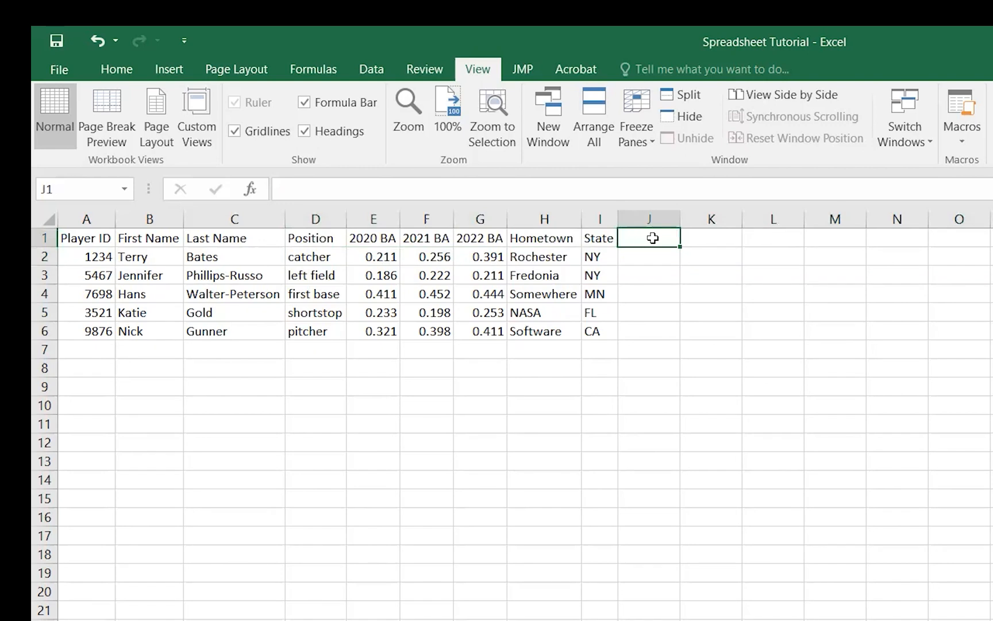
type("Car")
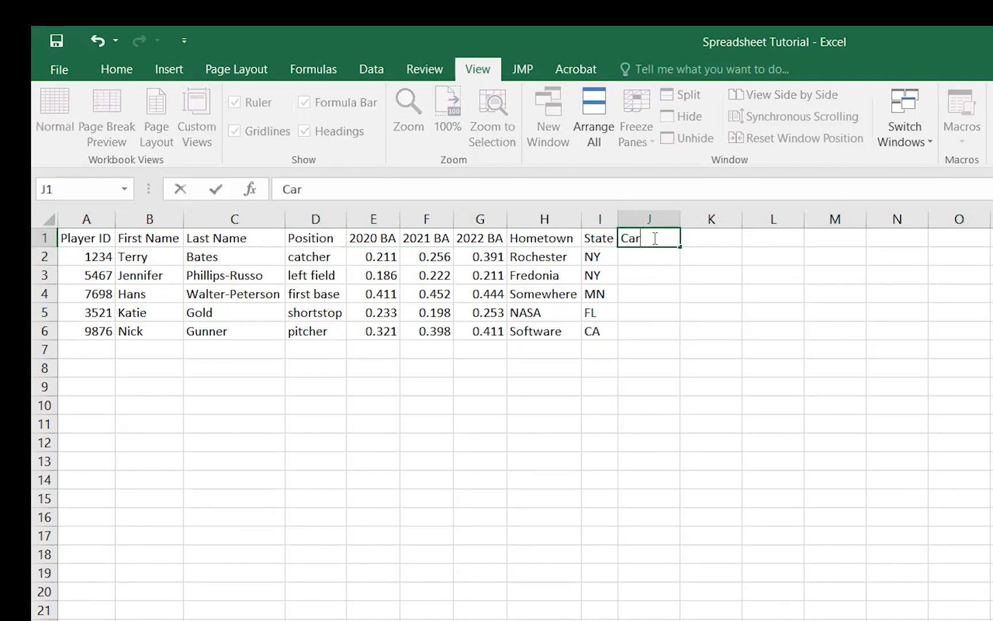
left_click(685, 251)
left_click(707, 238)
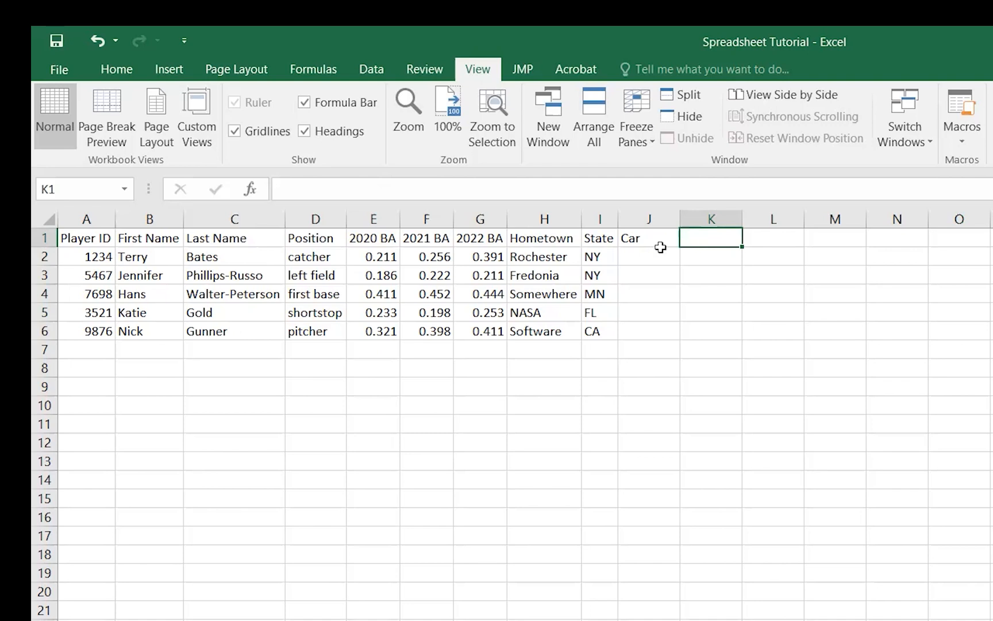
left_click_drag(632, 237, 992, 238)
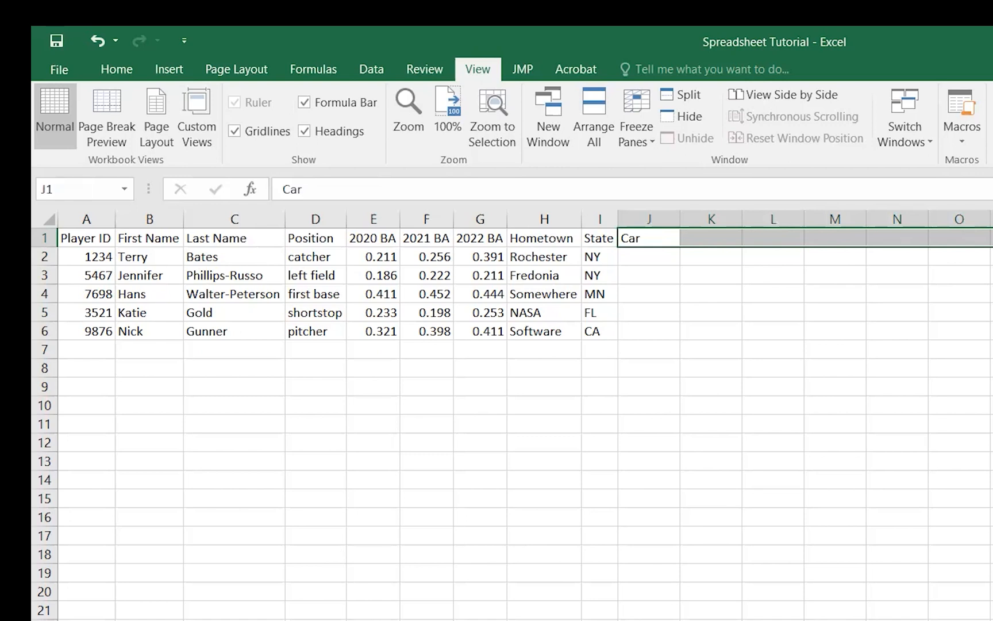
left_click_drag(667, 259, 992, 256)
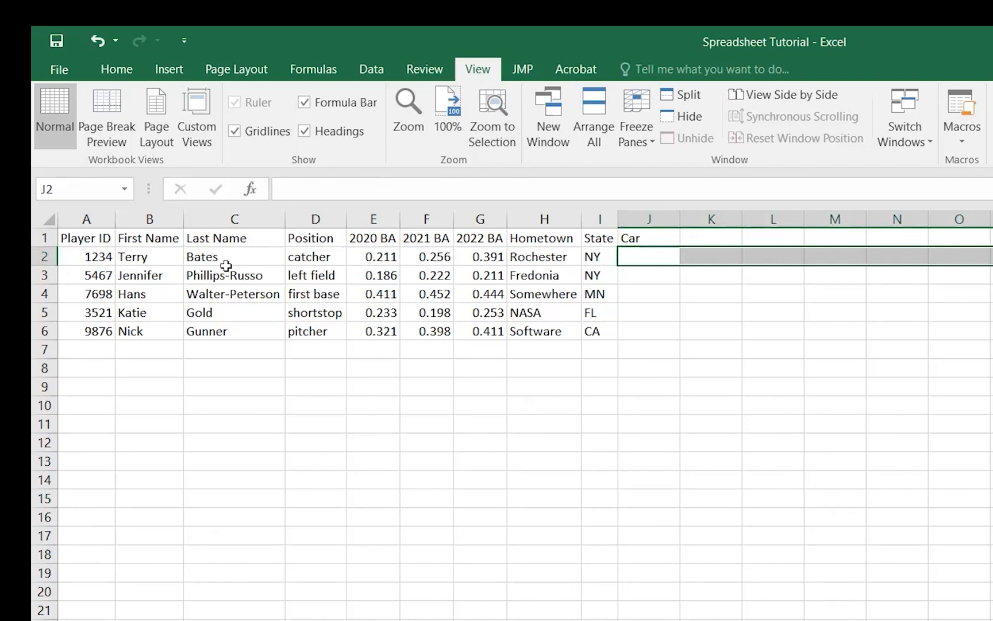
Examine the players' names and positions in rows 3 to 5, and the position, hometown and state in row 4
left_click(215, 280)
left_click_drag(215, 280, 331, 275)
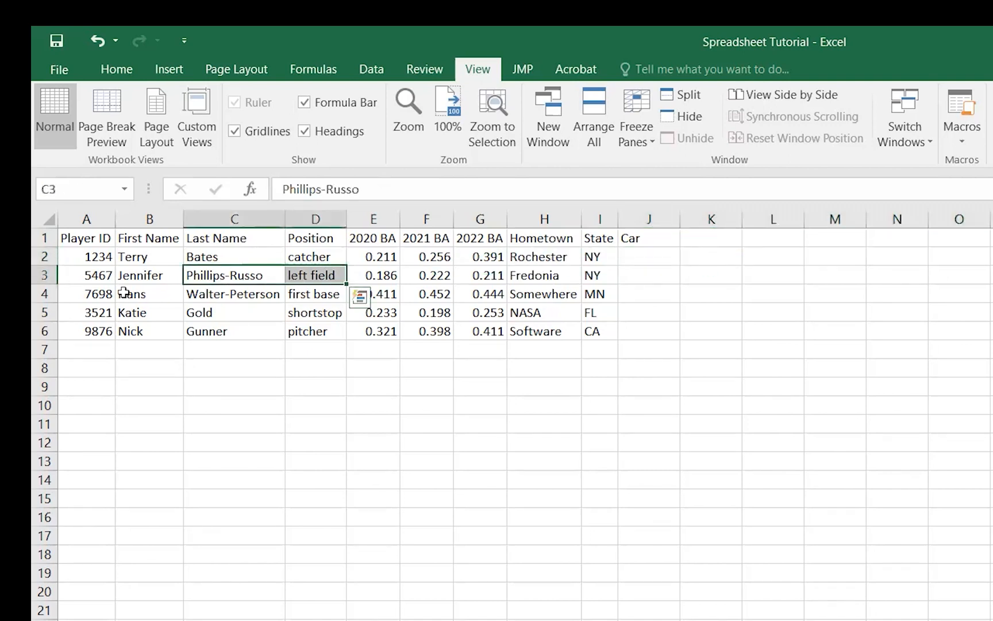
left_click_drag(131, 272, 211, 287)
left_click_drag(137, 315, 200, 314)
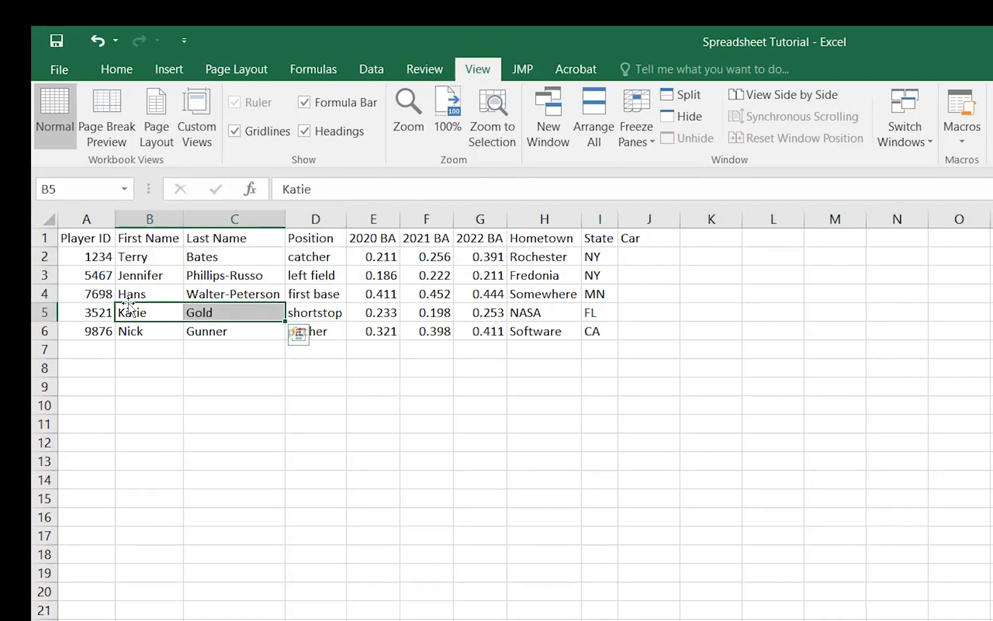
left_click_drag(126, 295, 217, 291)
left_click(306, 293)
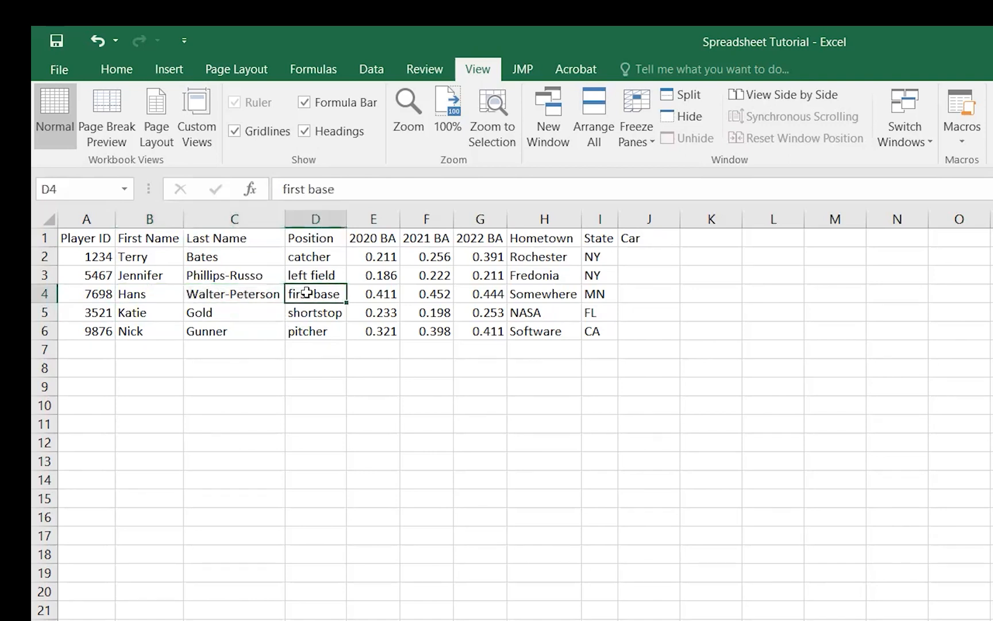
left_click(539, 295)
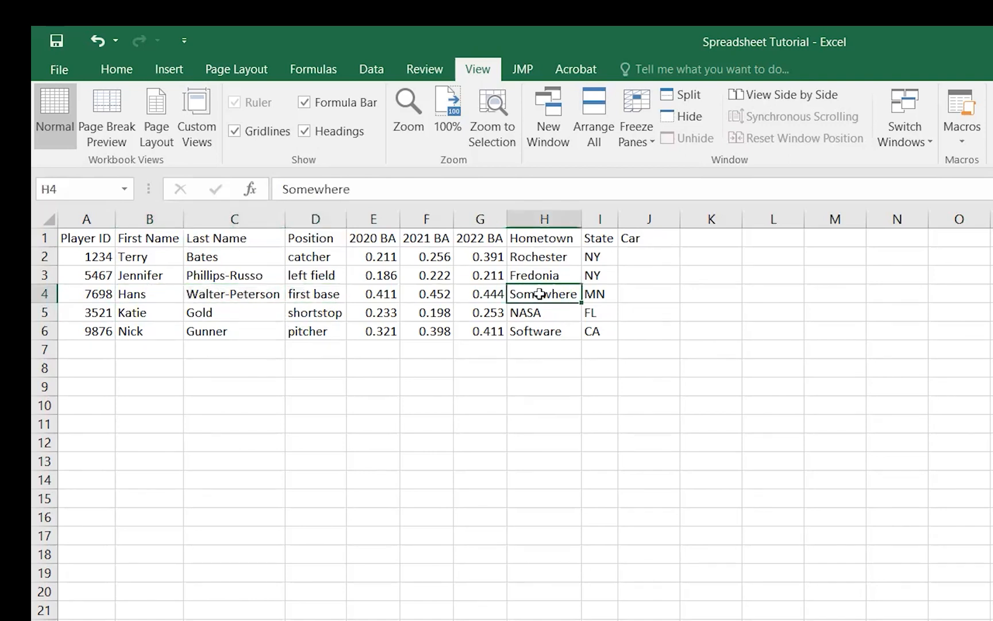
left_click(598, 296)
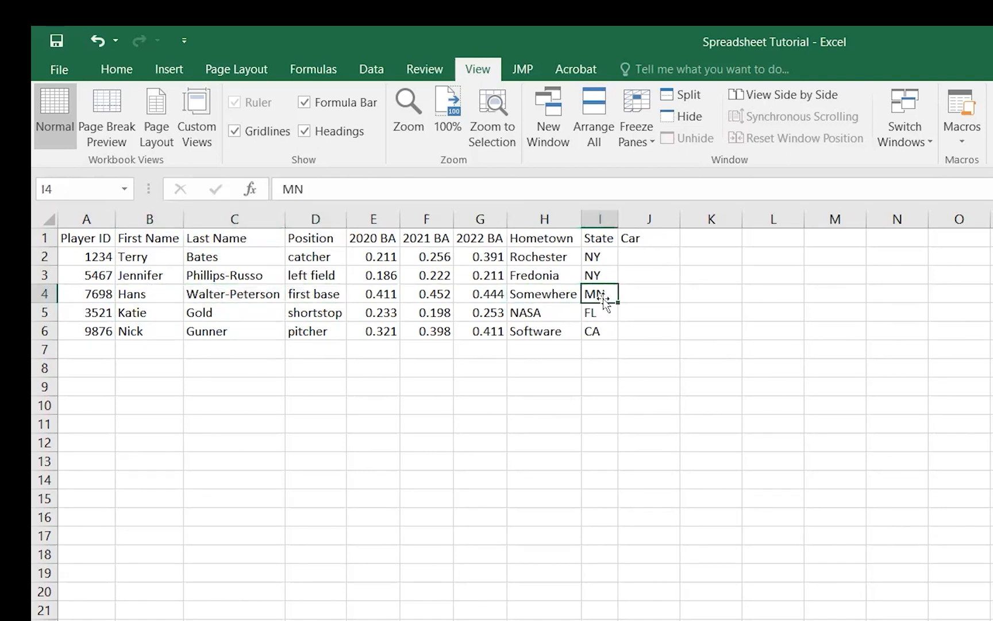
left_click(232, 291)
left_click_drag(351, 293, 990, 294)
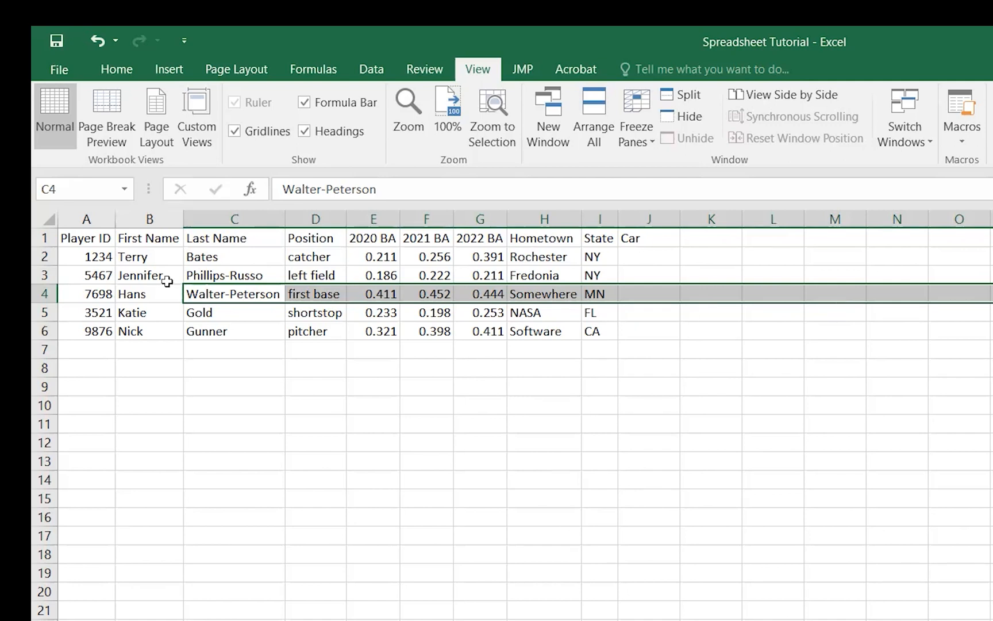
Highlight the records of the first two players, in rows 2 and 3, starting from the First Name column
left_click_drag(124, 257, 857, 259)
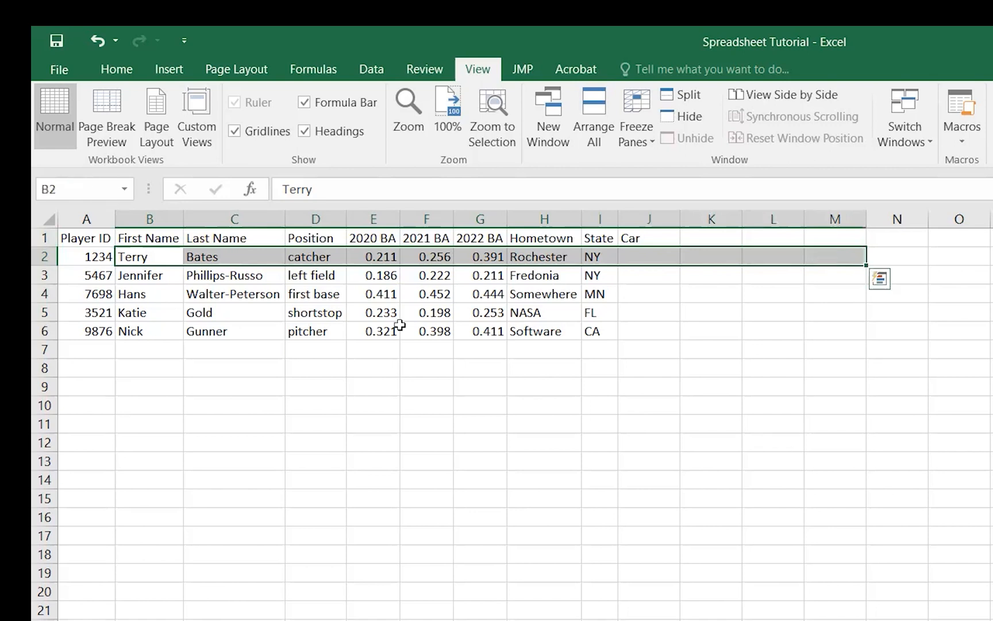
left_click(175, 278)
left_click_drag(176, 278, 692, 278)
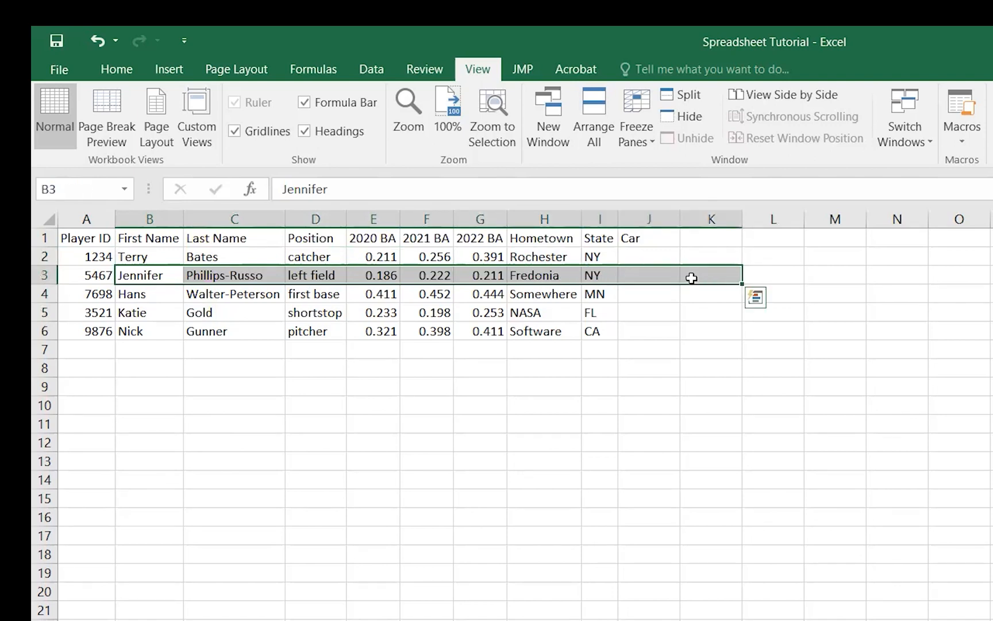
left_click_drag(168, 258, 866, 258)
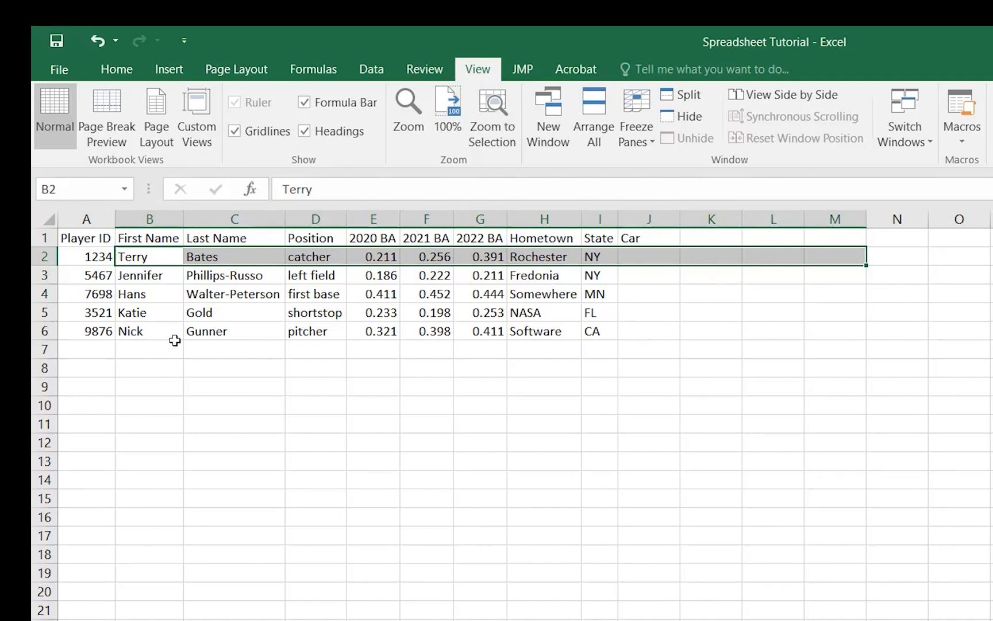
Select each entire player row in turn, from row 2 through row 6
left_click(43, 258)
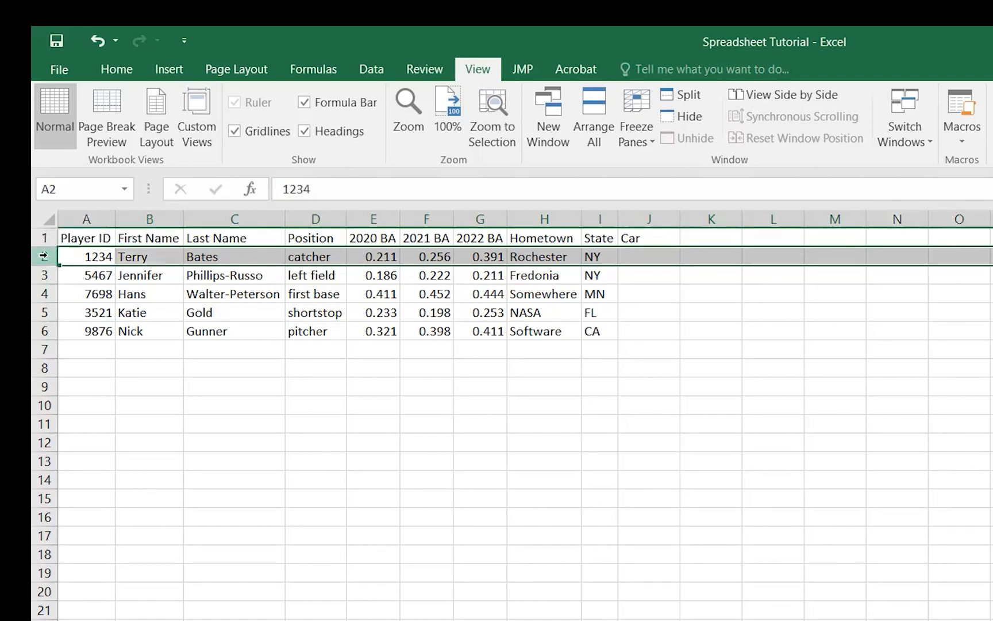
left_click(45, 277)
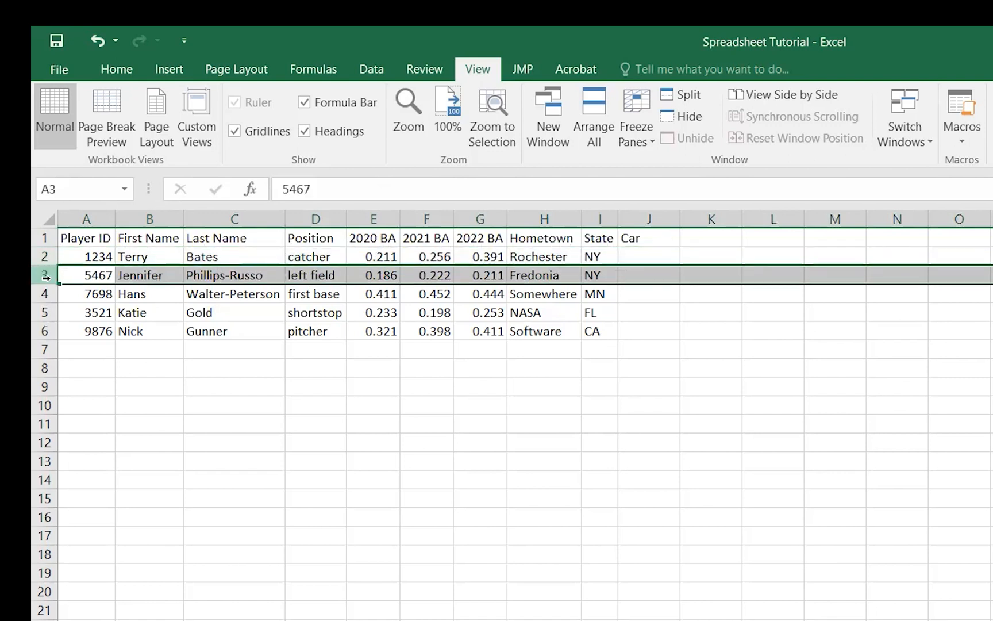
left_click(45, 295)
left_click(45, 314)
left_click(45, 332)
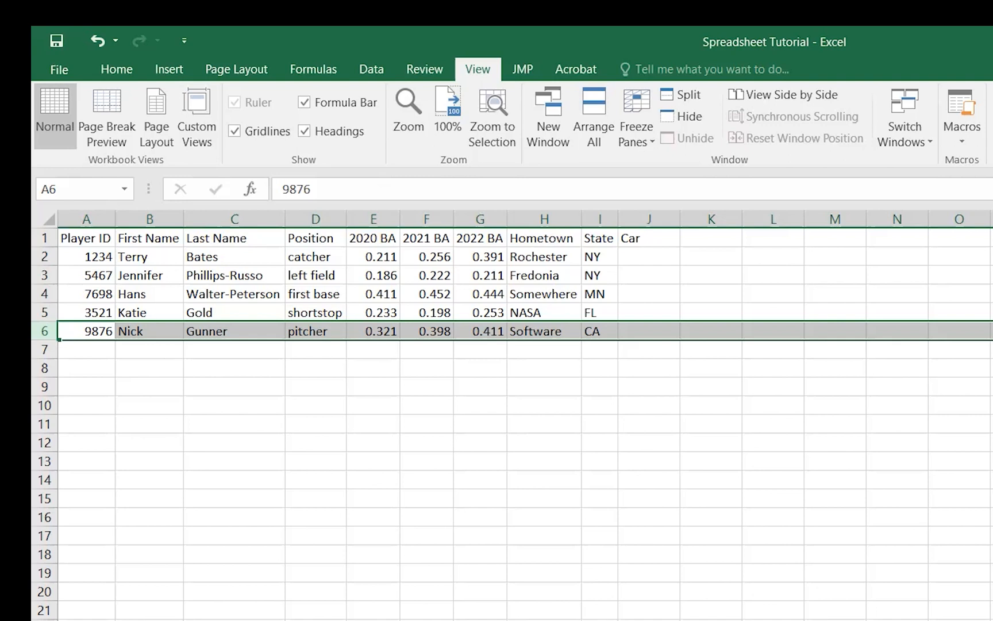
Inspect the Block 1 and Block 2 entries on the vineyard block sheet and the first longitude and latitude pair on Sheet4
left_click(276, 620)
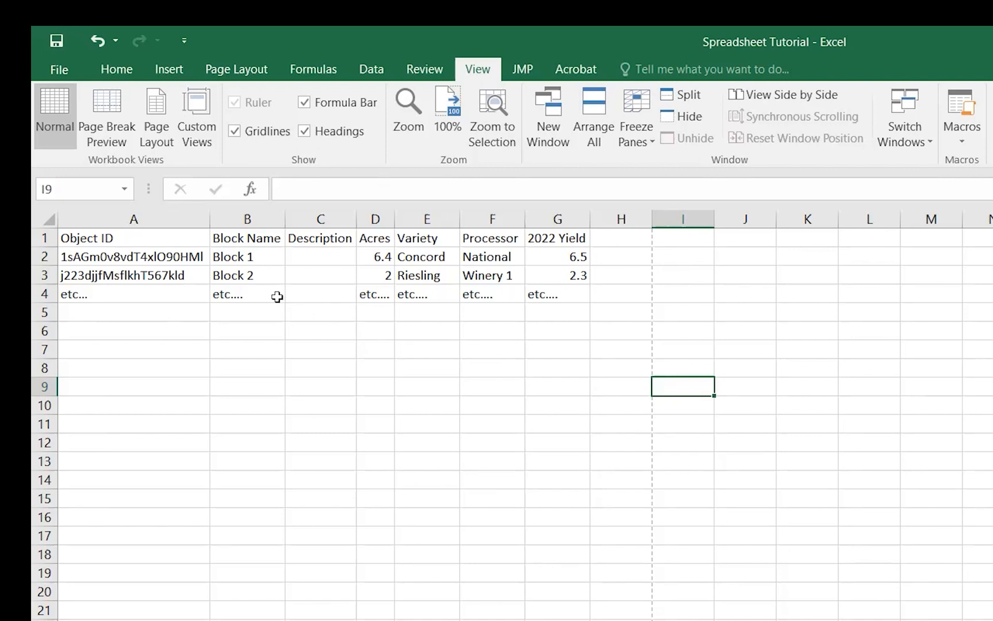
left_click(223, 257)
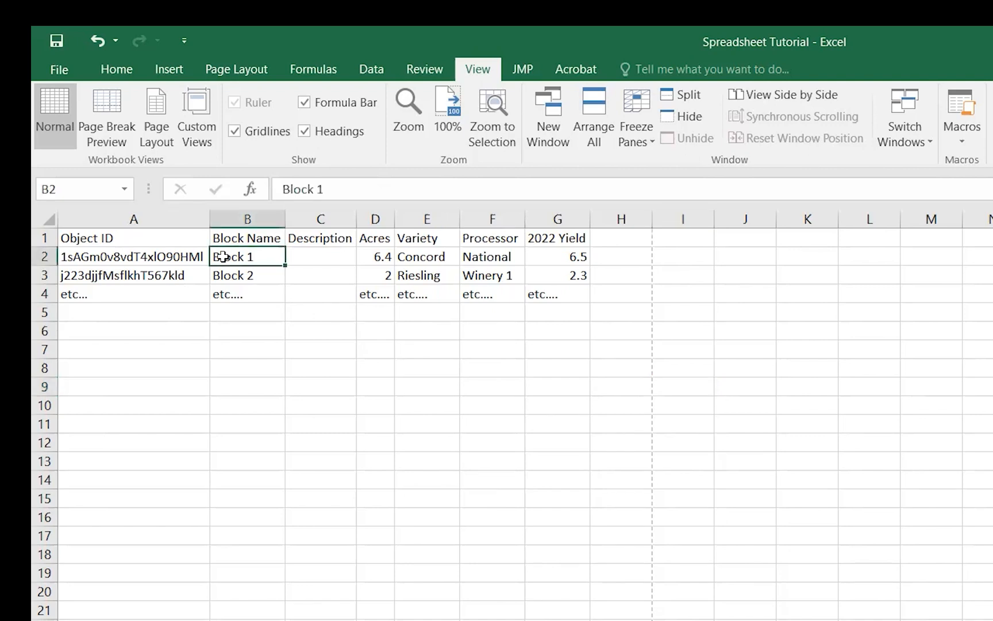
left_click(246, 275)
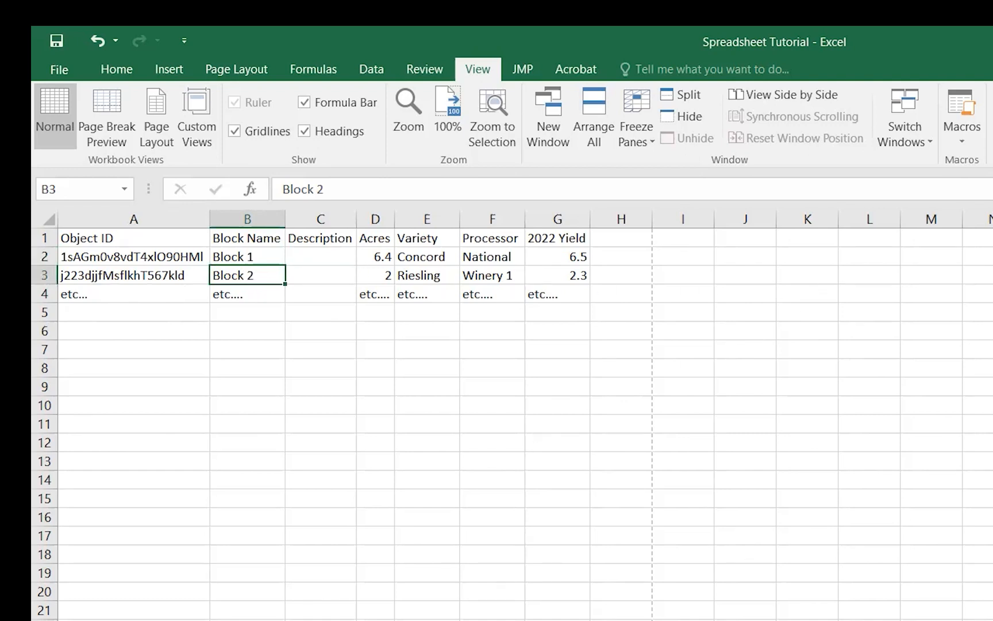
key("ctrl+Page_Down")
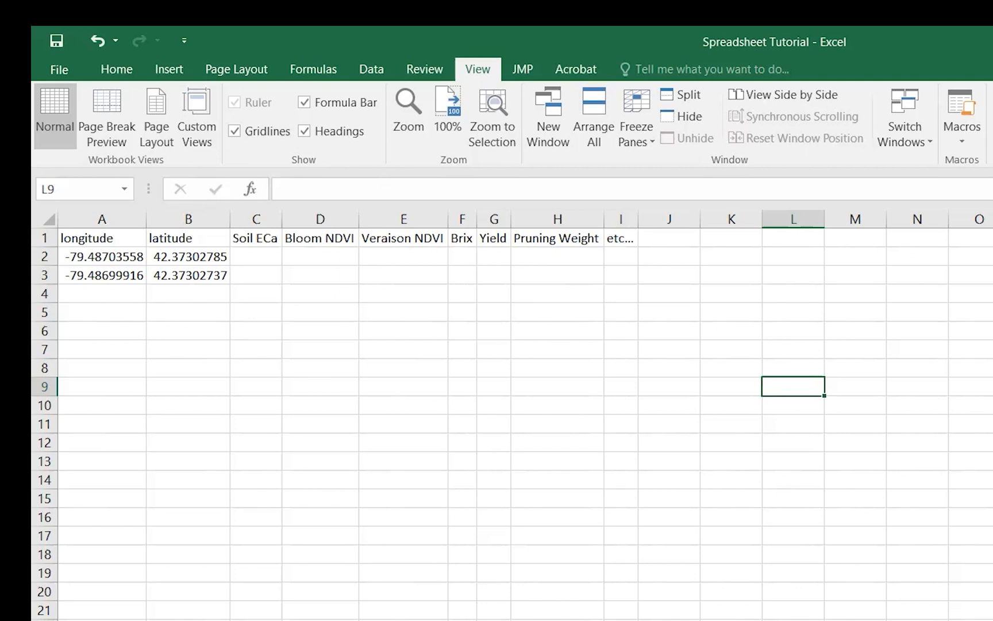
left_click_drag(107, 256, 155, 260)
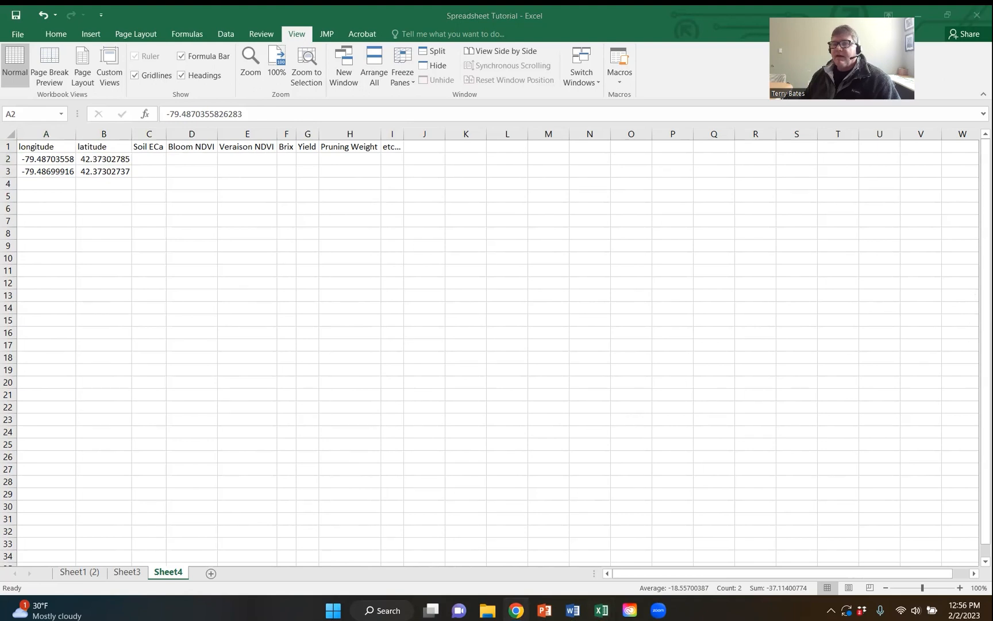
Switch to the myEV site in the browser and start creating a new farm from the account's farm list
left_click_drag(495, 1, 494, 2)
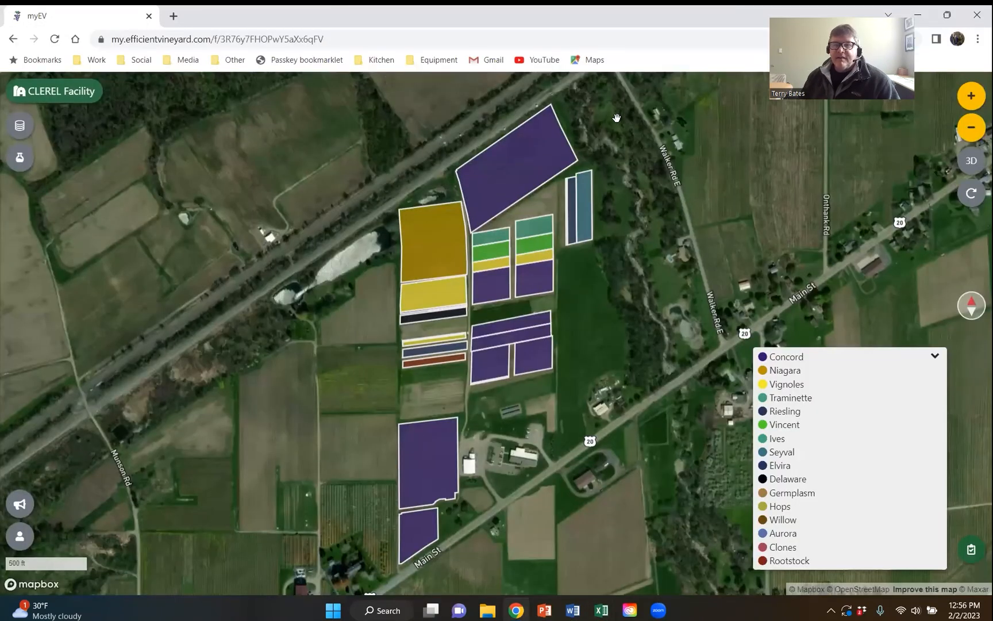
left_click(19, 537)
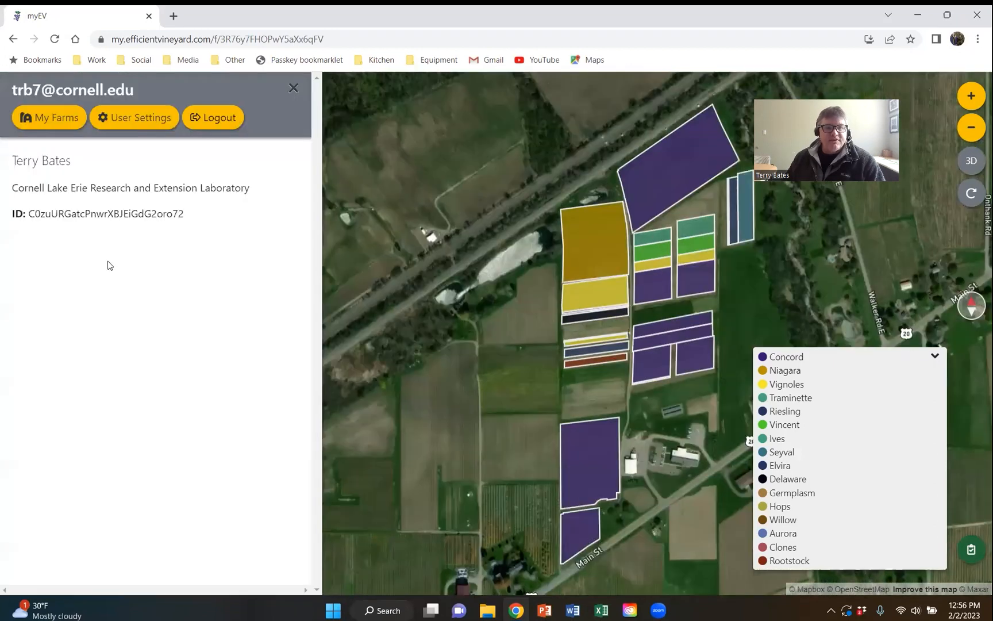
left_click(45, 119)
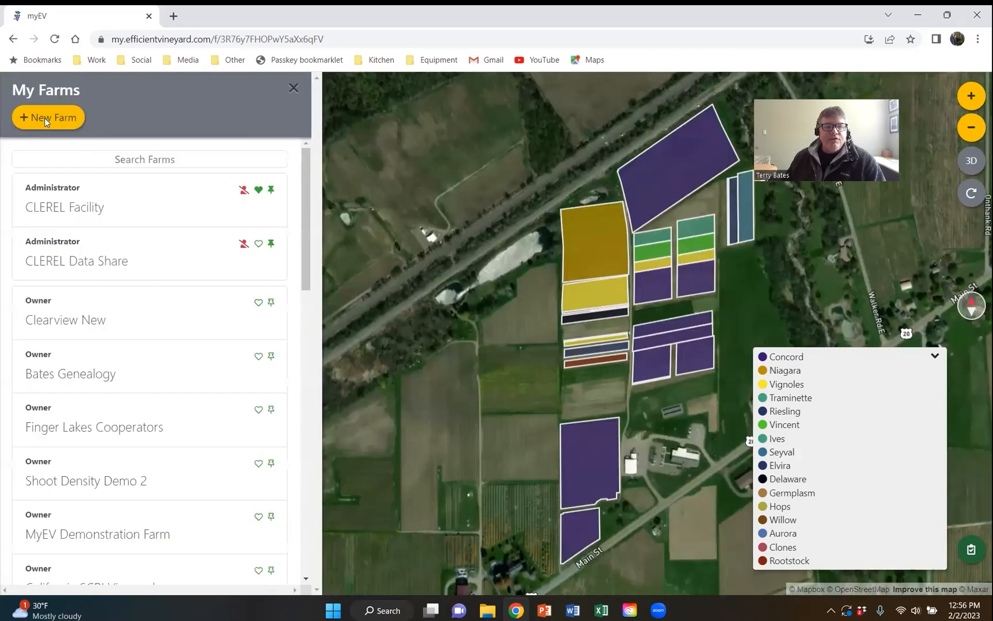
left_click(44, 118)
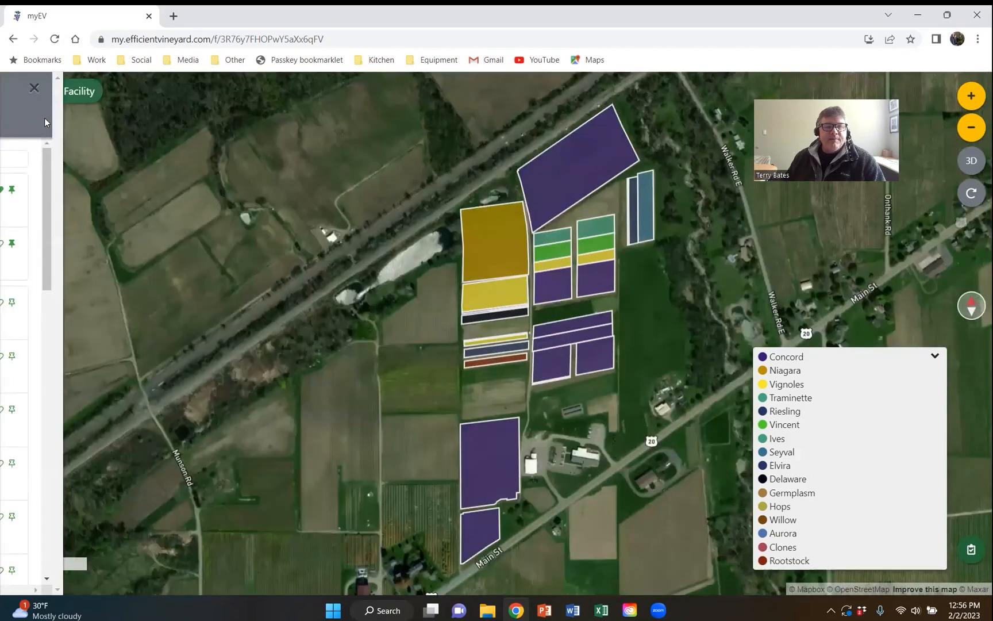
Name the new farm "Spreadsheet tutorial" and place its location on the facility buildings just north of Main St
left_click(58, 178)
type("Spre")
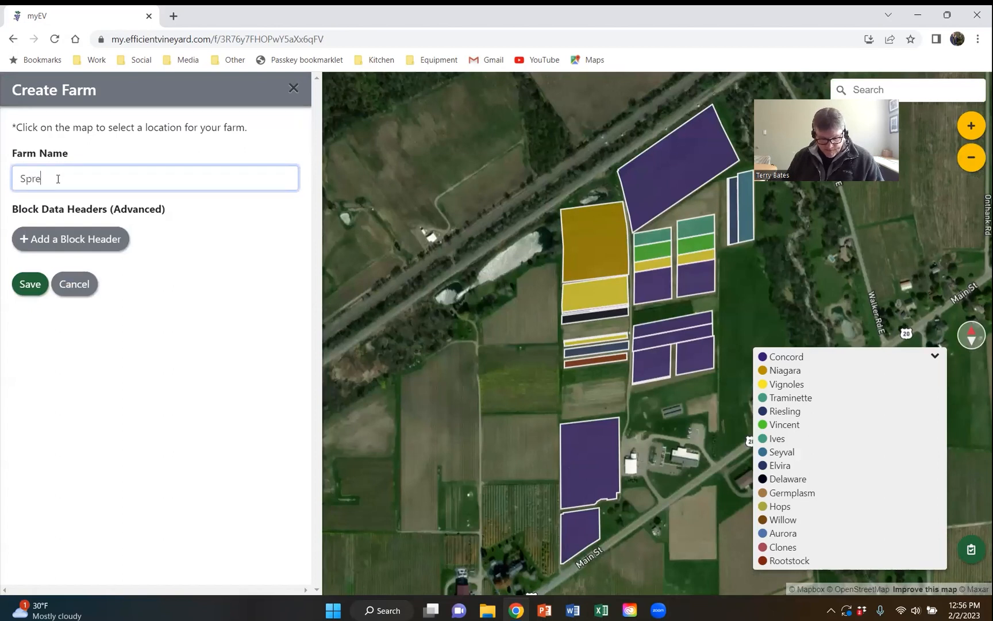
type("adsheet tu")
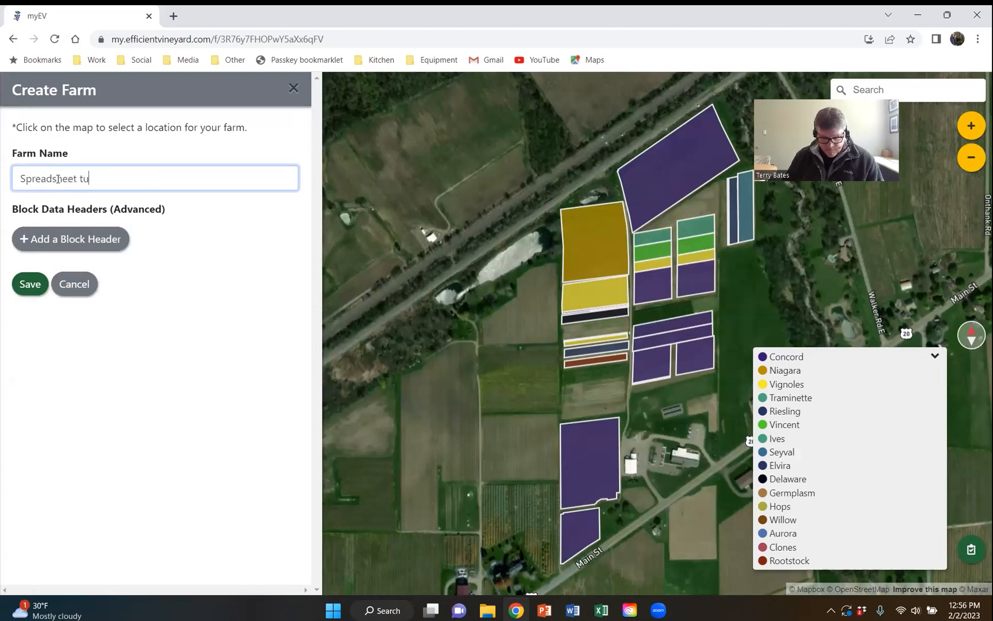
type("torial")
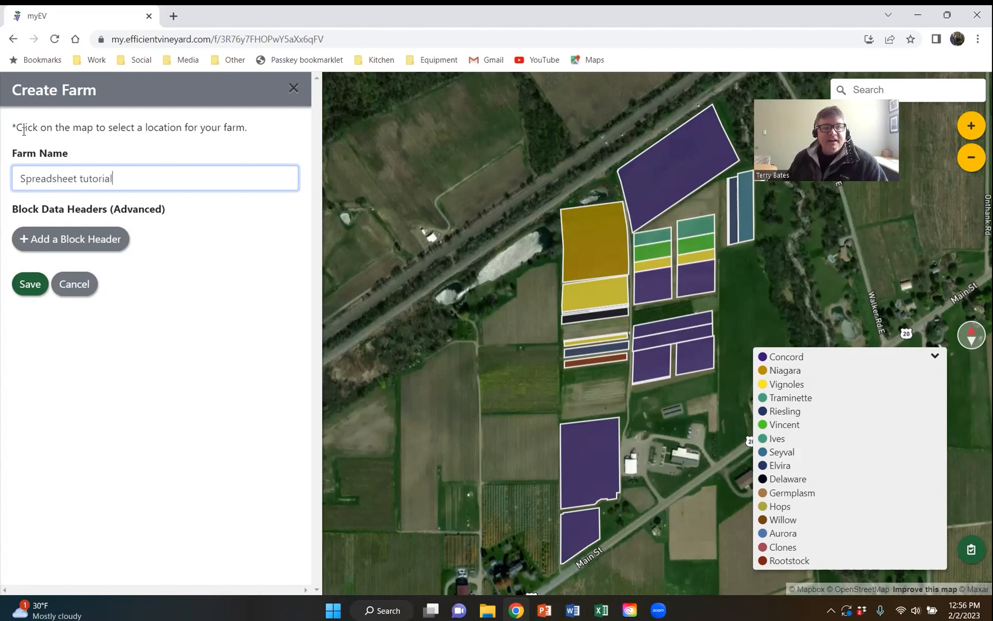
left_click(675, 453)
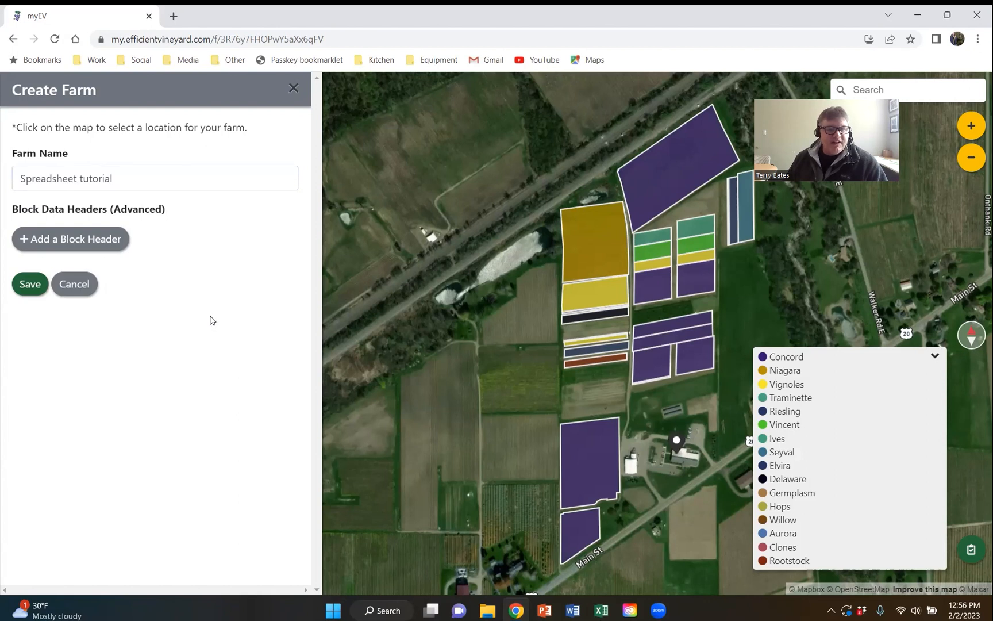
Add a non-required text block header labelled "Variety" to the new farm
left_click(110, 242)
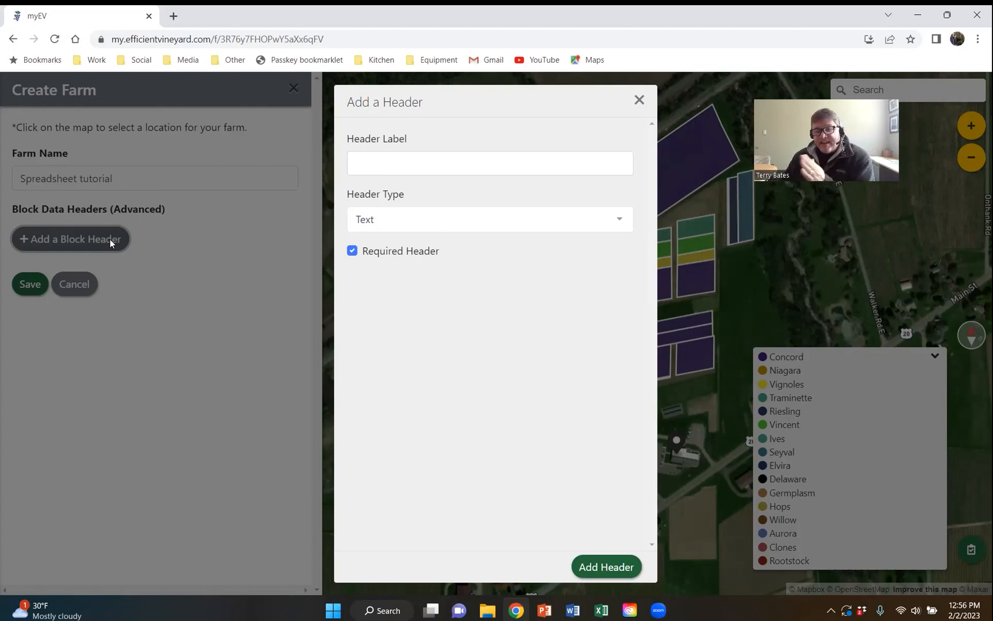
left_click(384, 167)
type("Variety")
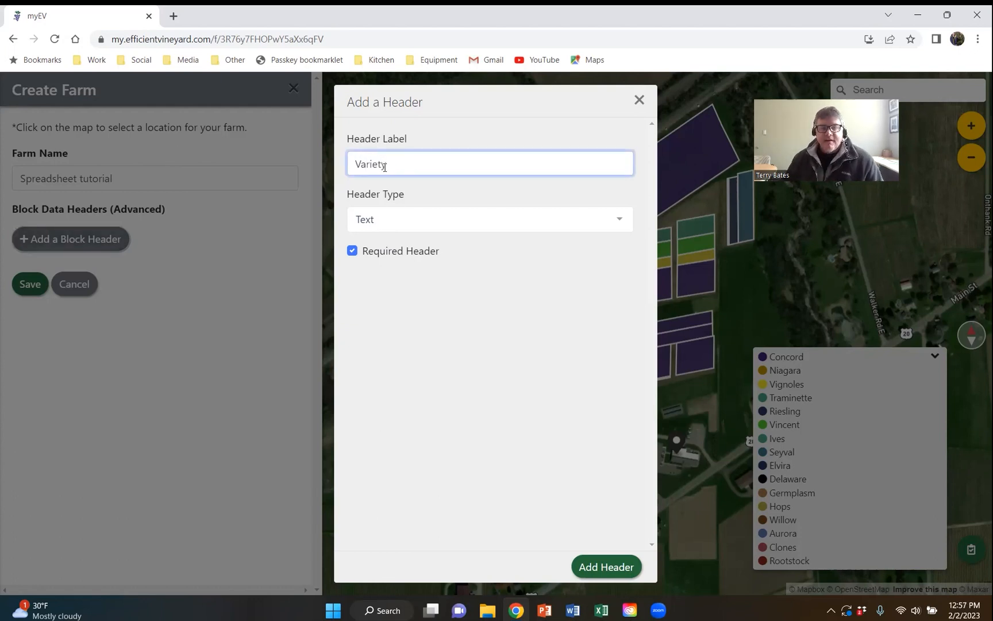
left_click(352, 250)
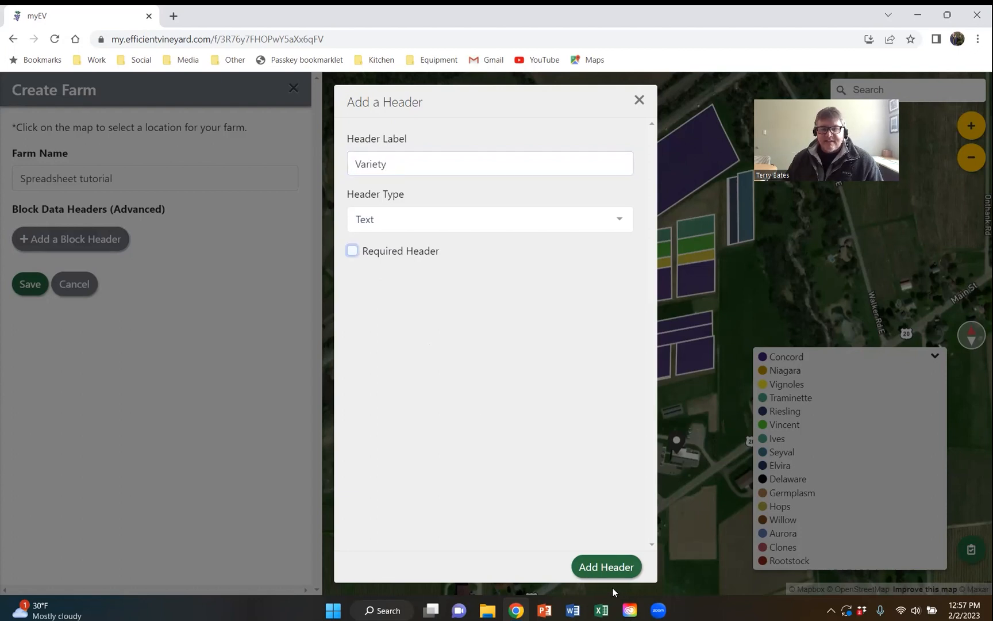
left_click(604, 566)
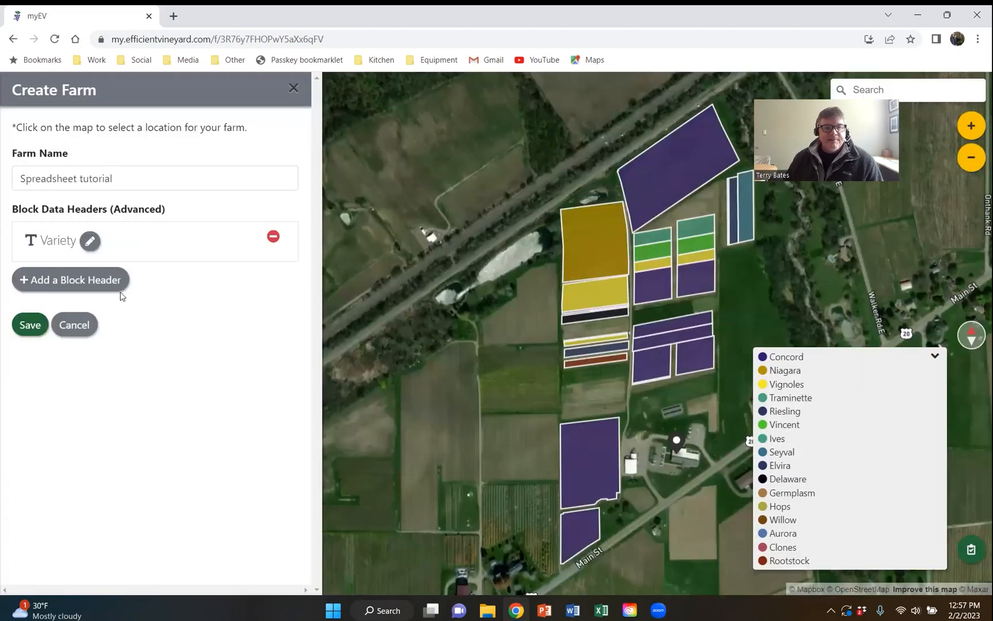
Add a second non-required text block header labelled "Processor"
left_click(109, 280)
left_click(368, 167)
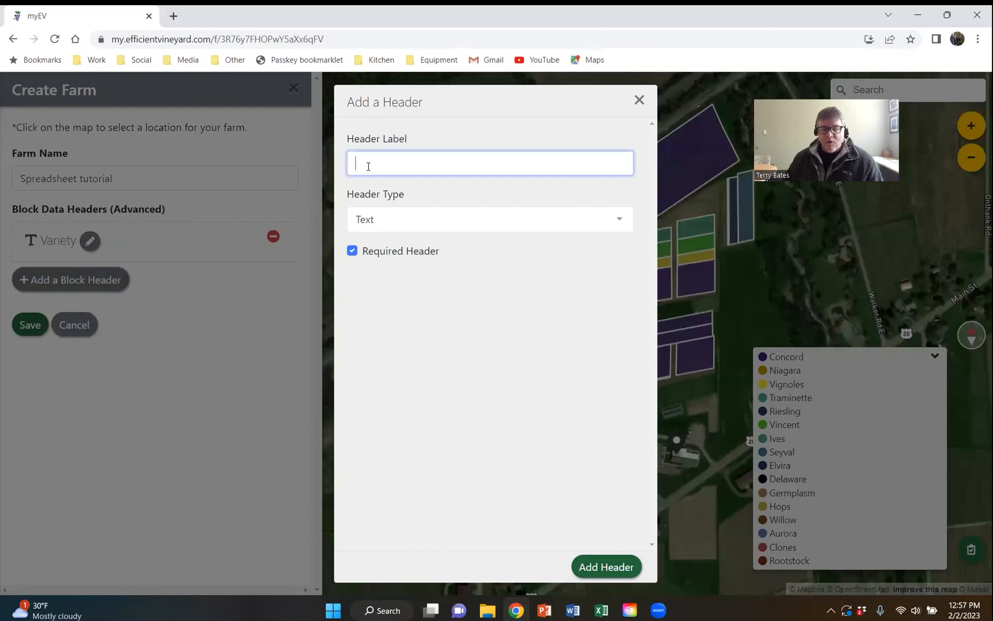
type("Processor")
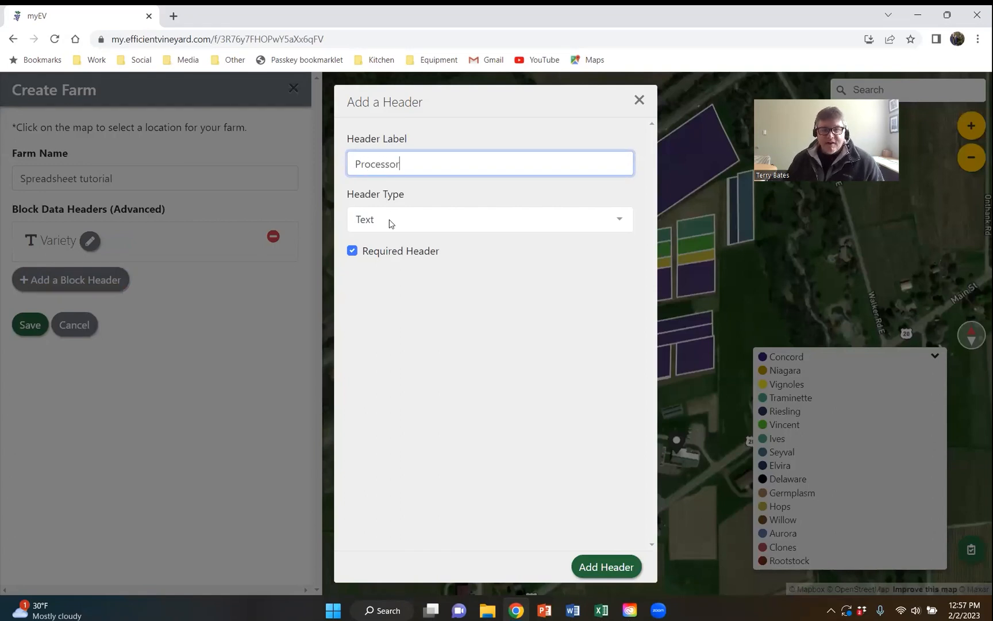
left_click(352, 251)
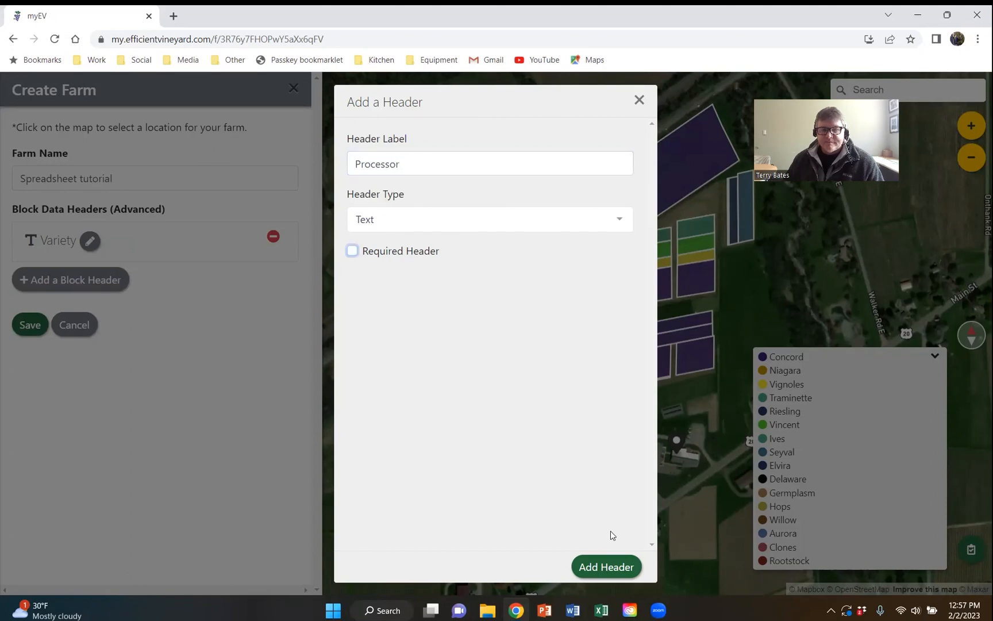
left_click(597, 566)
Start a third block header labelled "2022 Yield (tons/acre)" and set its type to Number
left_click(114, 322)
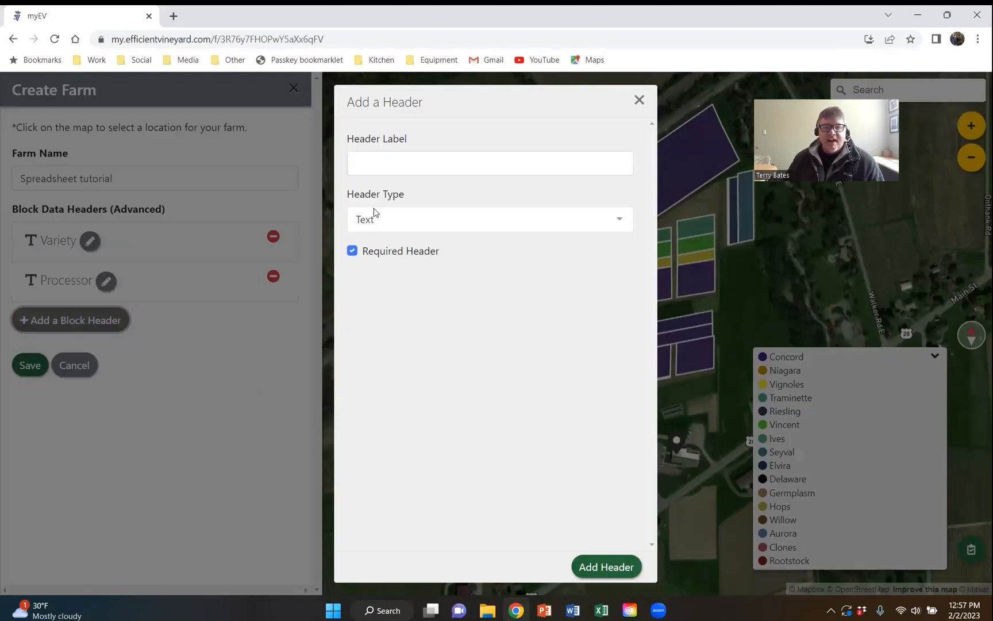
left_click(395, 165)
type("2022")
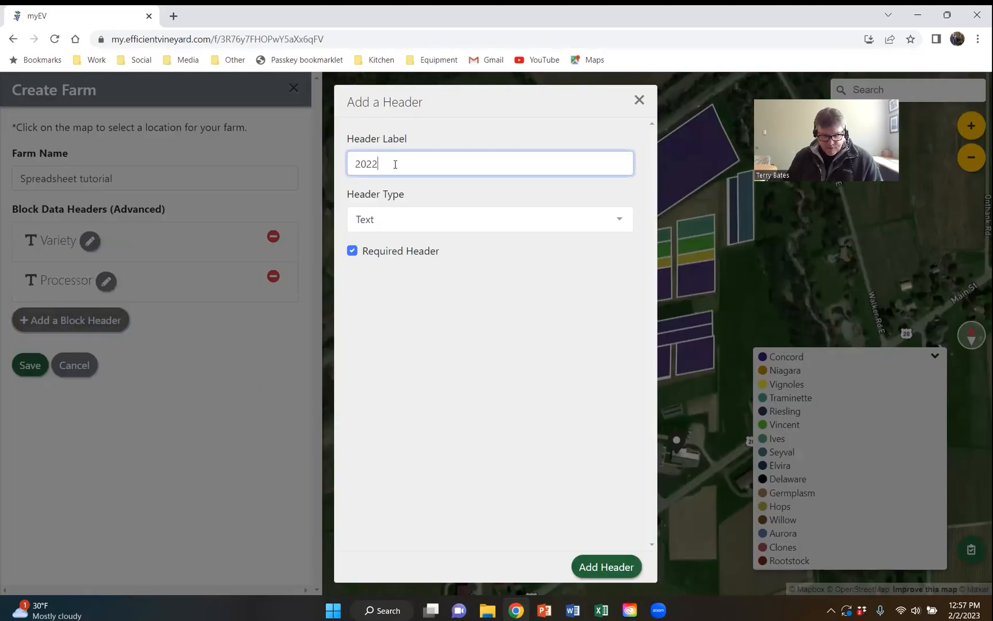
type(" Yield")
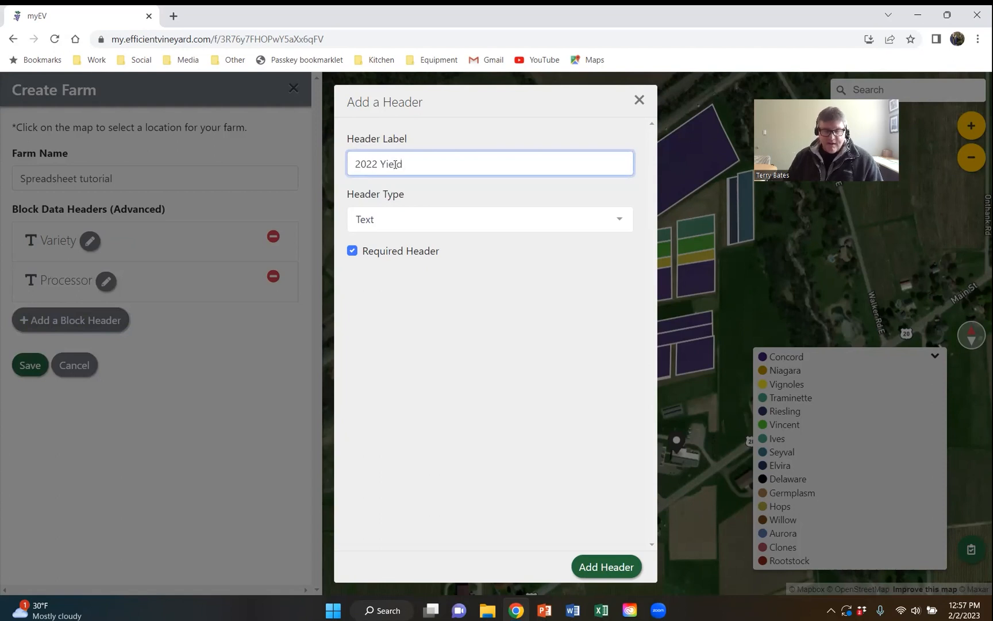
type(" (ton")
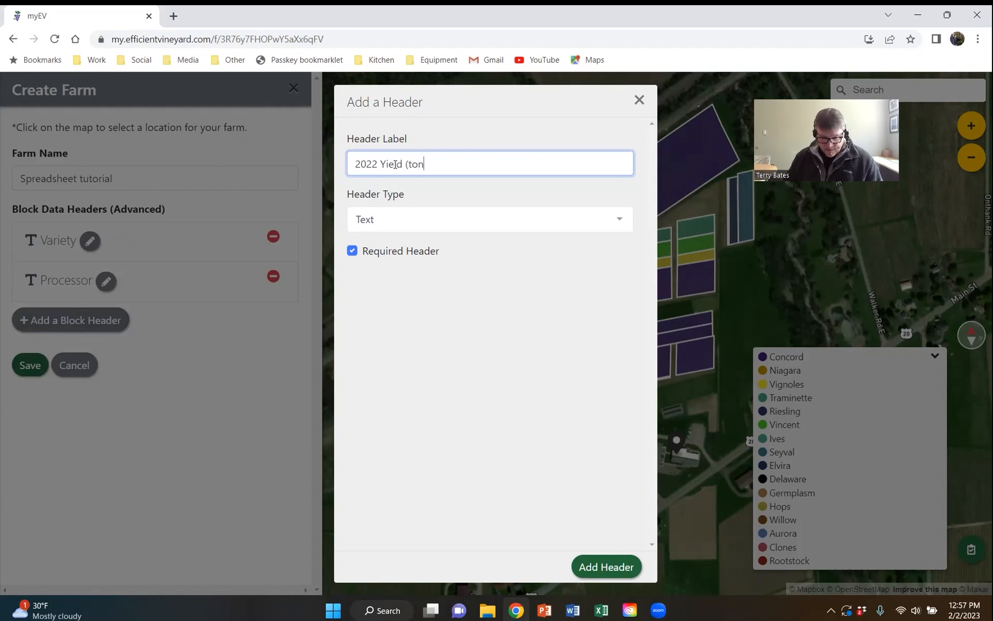
type("s/acre)")
left_click(410, 221)
left_click(397, 266)
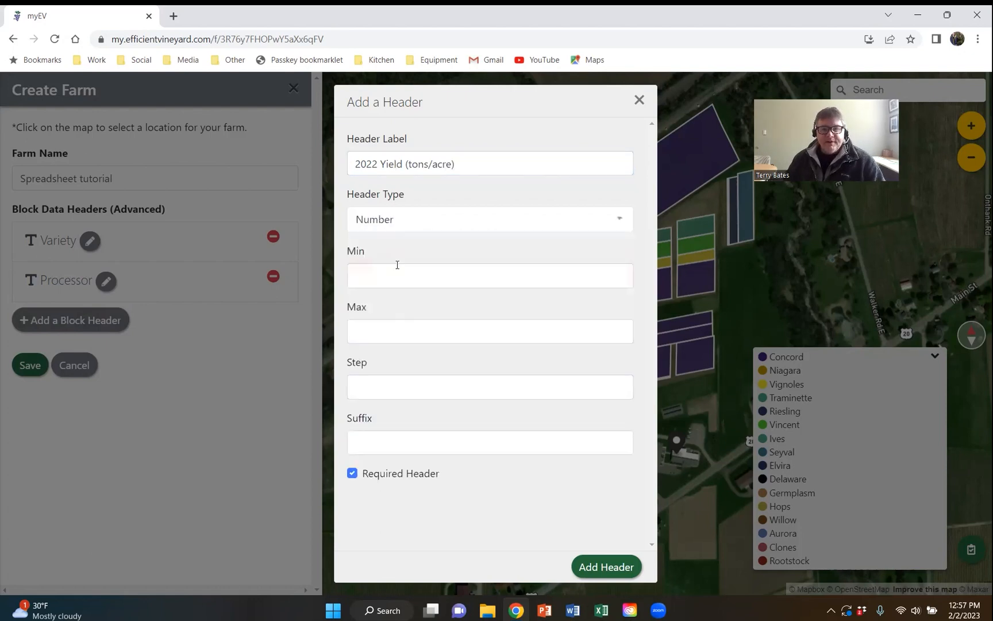
Give the yield header a minimum of 0, maximum of 15 and step of 0.1, make it non-required, and add it
left_click(398, 272)
type("0")
left_click(397, 330)
type("15")
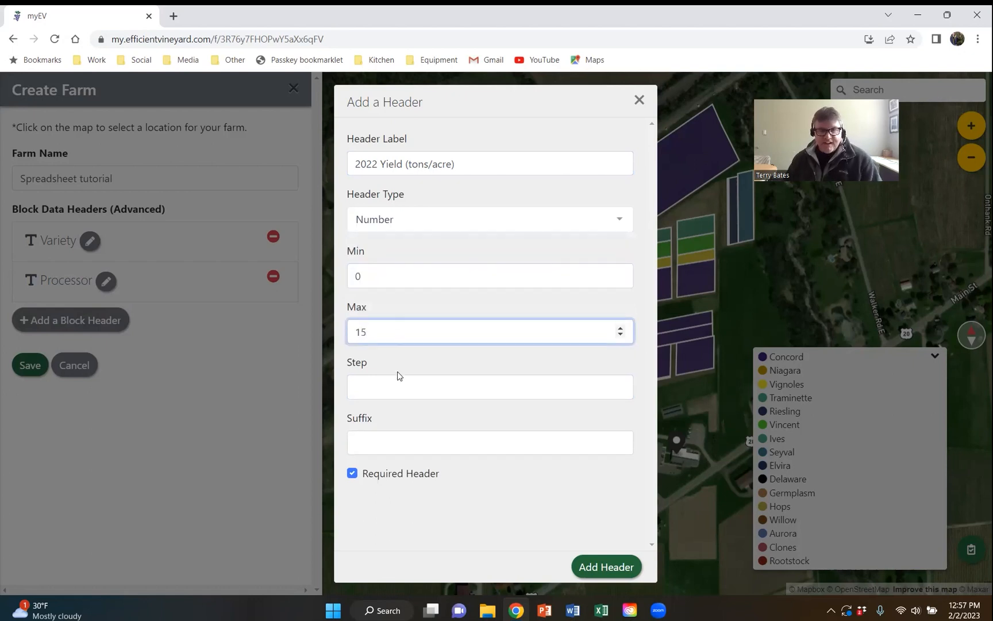
left_click(393, 388)
type("0.1")
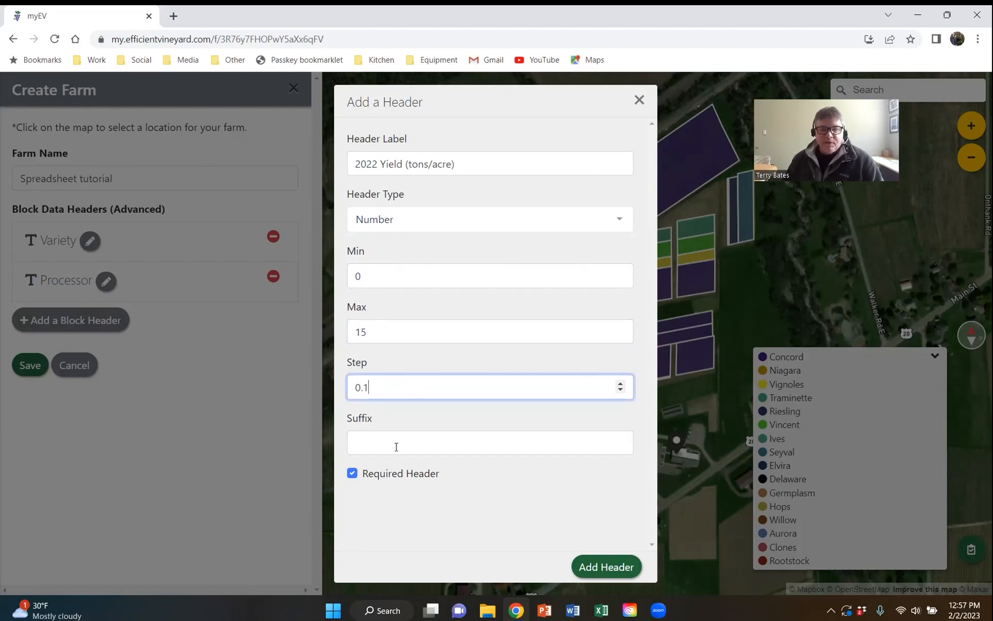
left_click(353, 473)
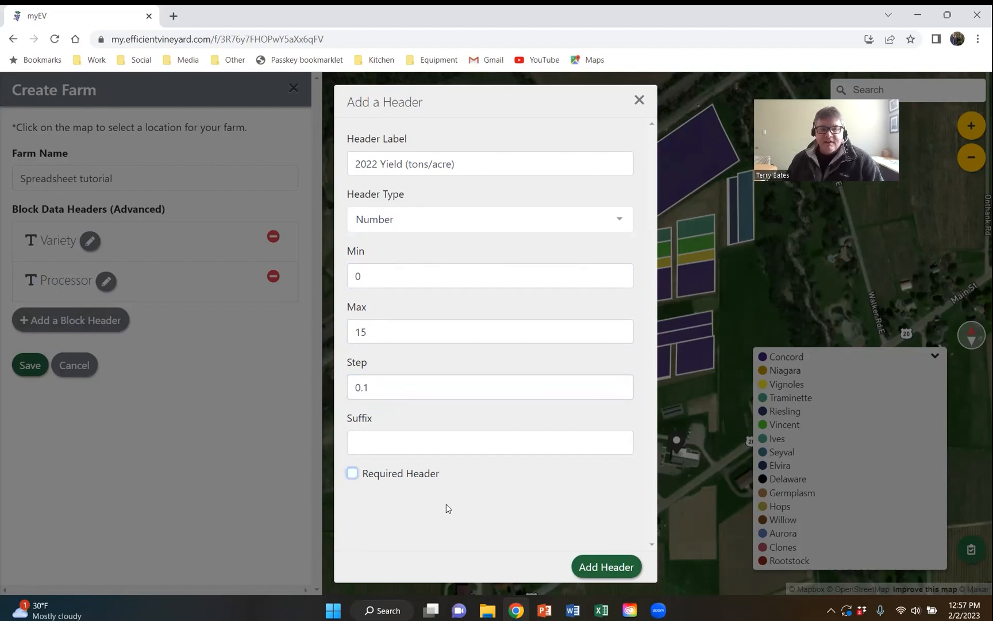
left_click(618, 570)
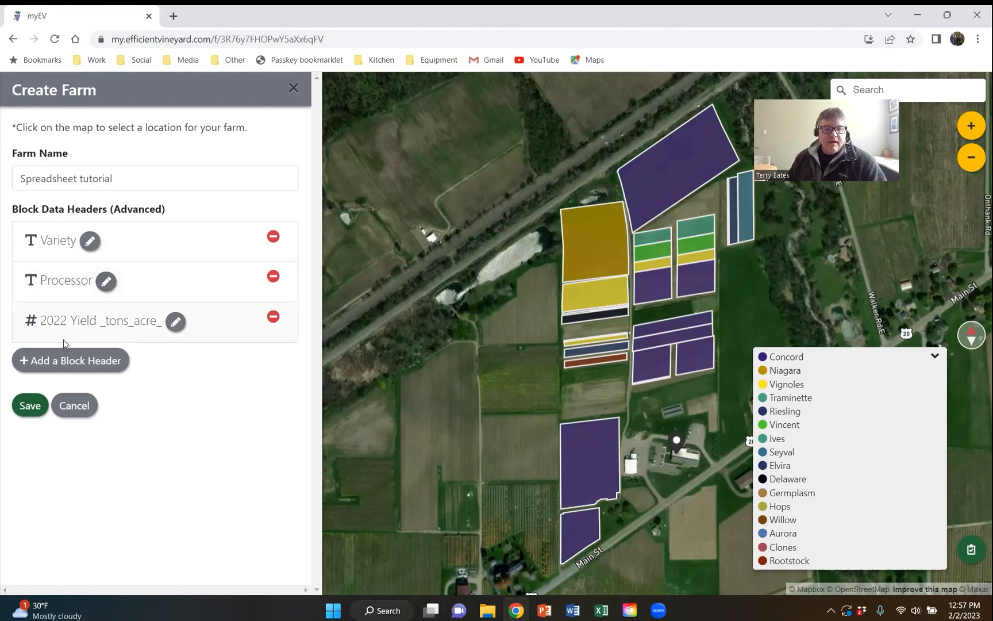
Save the Spreadsheet tutorial farm and start creating a block on it
left_click(37, 406)
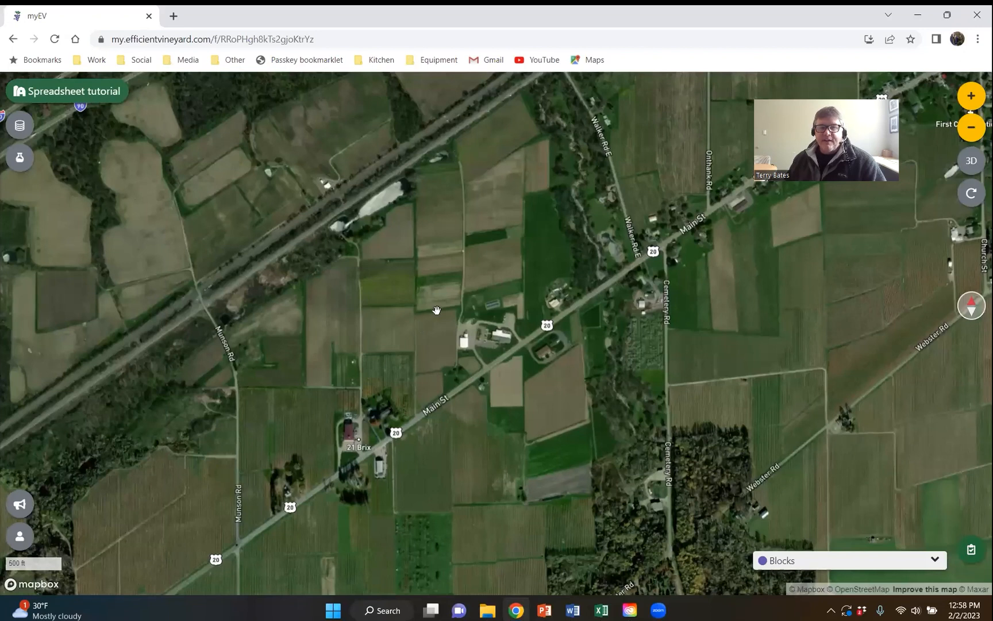
scroll(486, 267, "up", 2)
scroll(486, 267, "up", 4)
left_click_drag(509, 193, 533, 348)
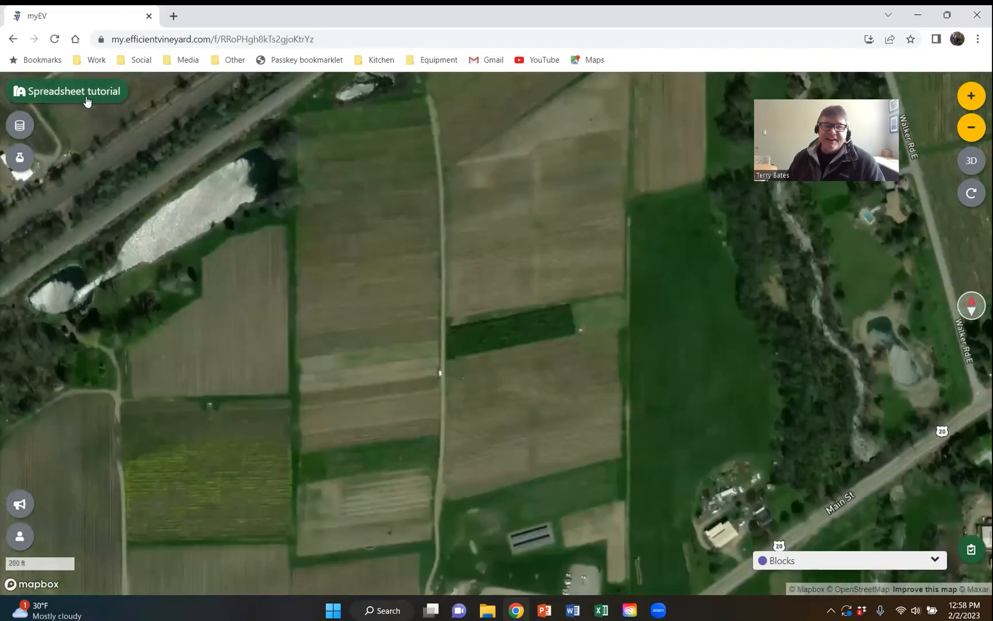
left_click(87, 96)
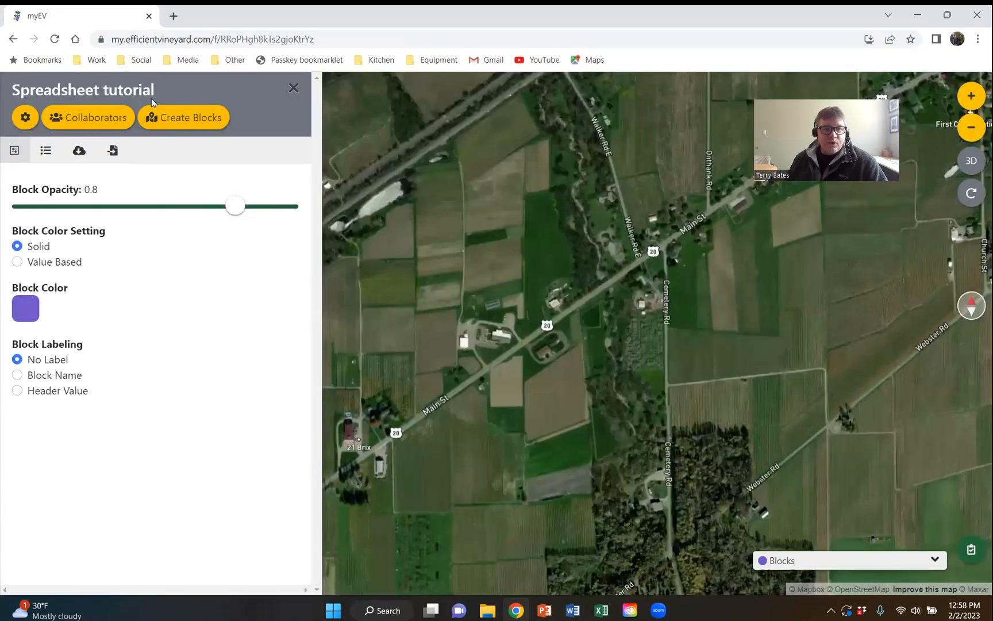
left_click(173, 118)
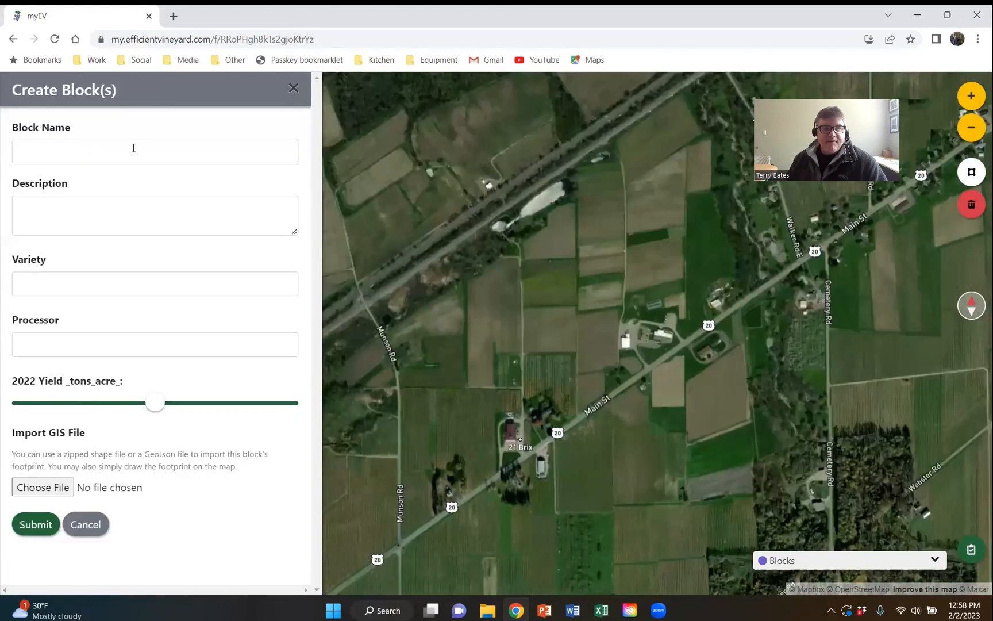
Fill in the block details: name "Block 1", variety Concord, processor National Grape and 2022 yield 6.7 tons per acre
left_click(133, 148)
type("Block 1")
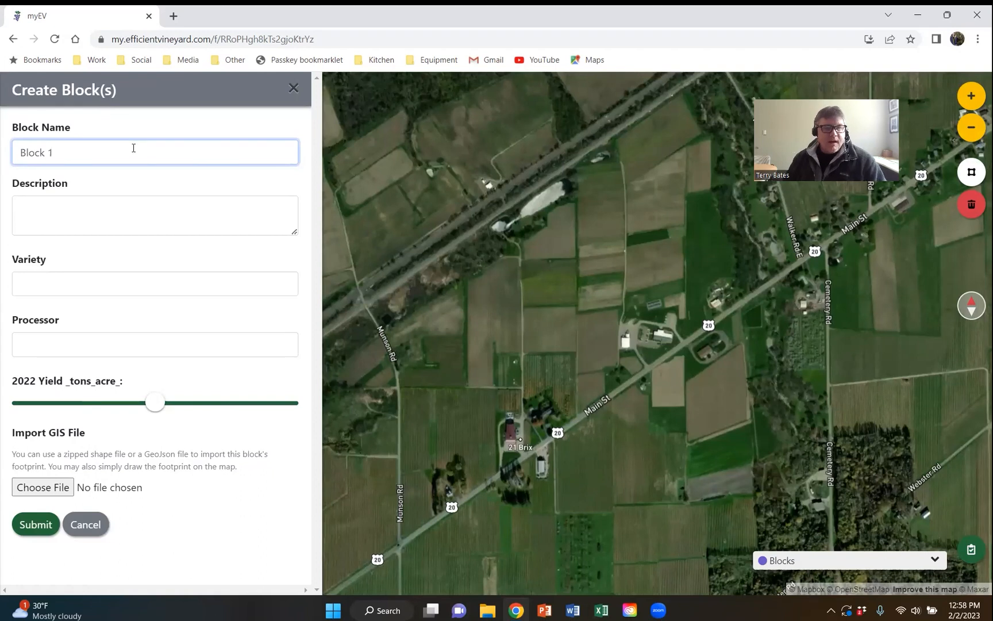
left_click(93, 285)
type("V")
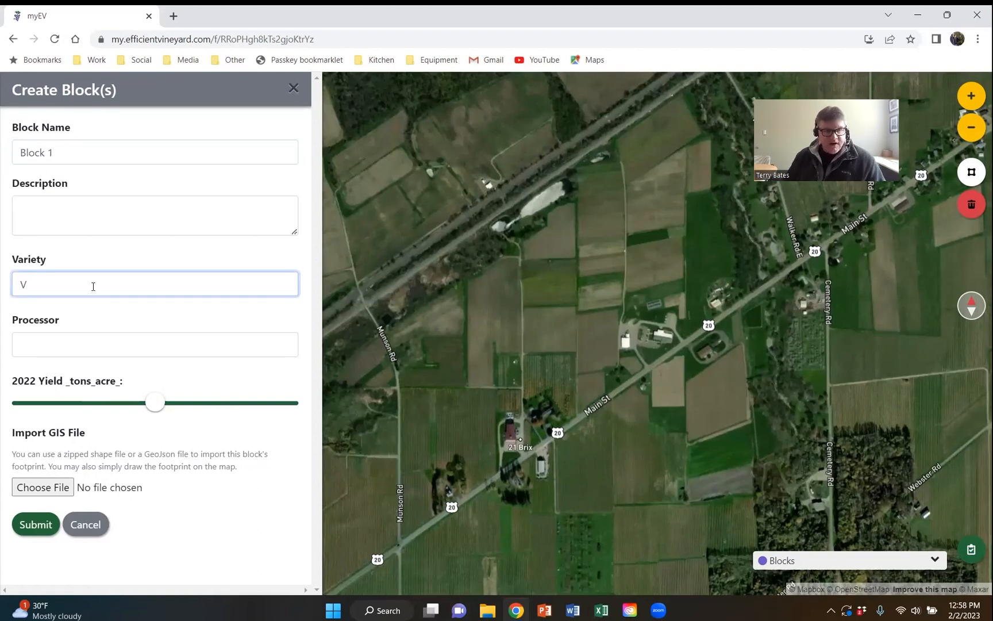
type("Concord")
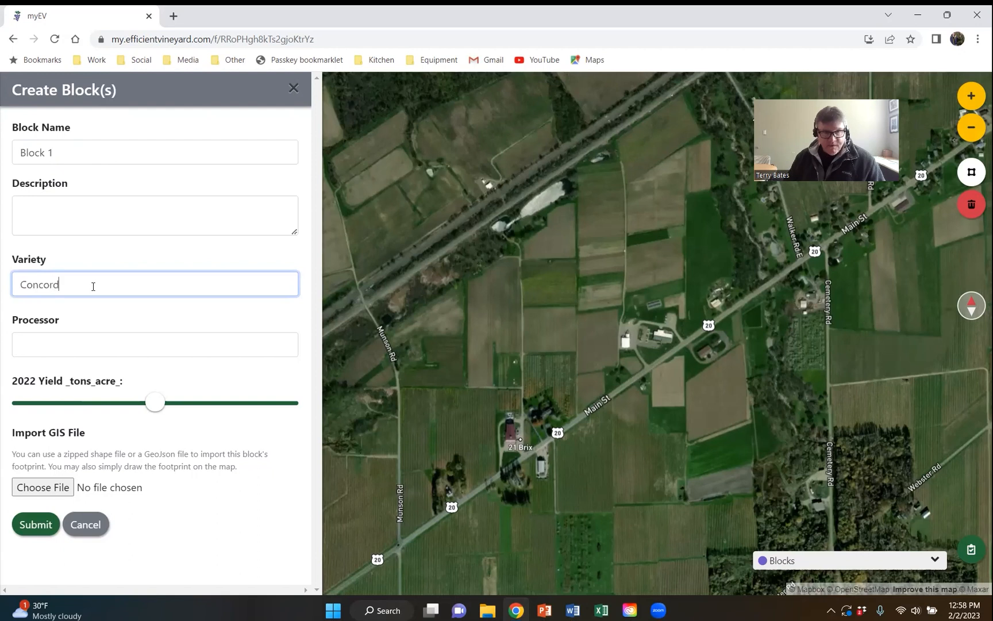
left_click(105, 347)
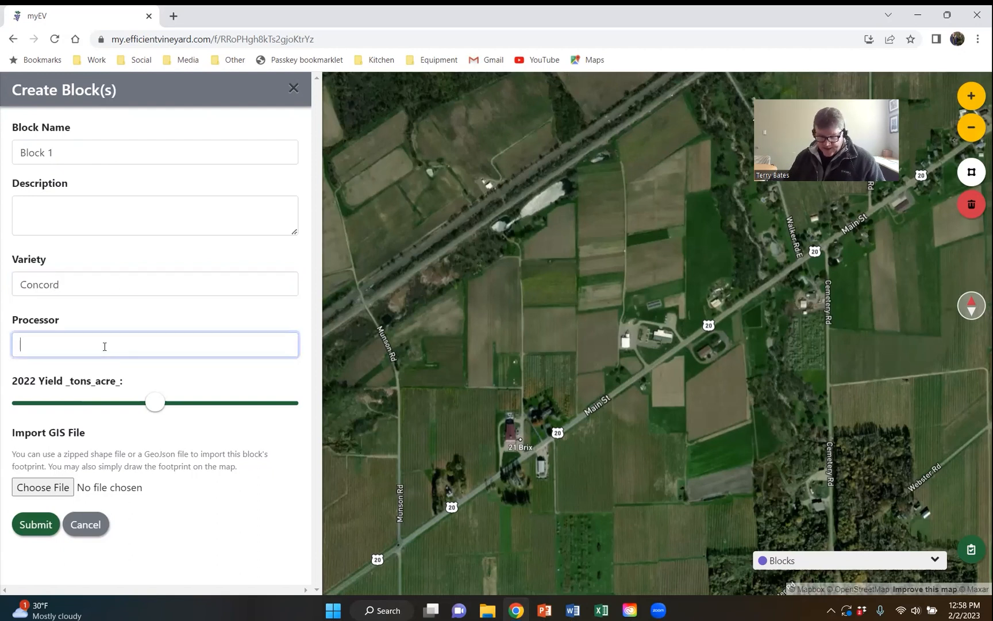
type("National ")
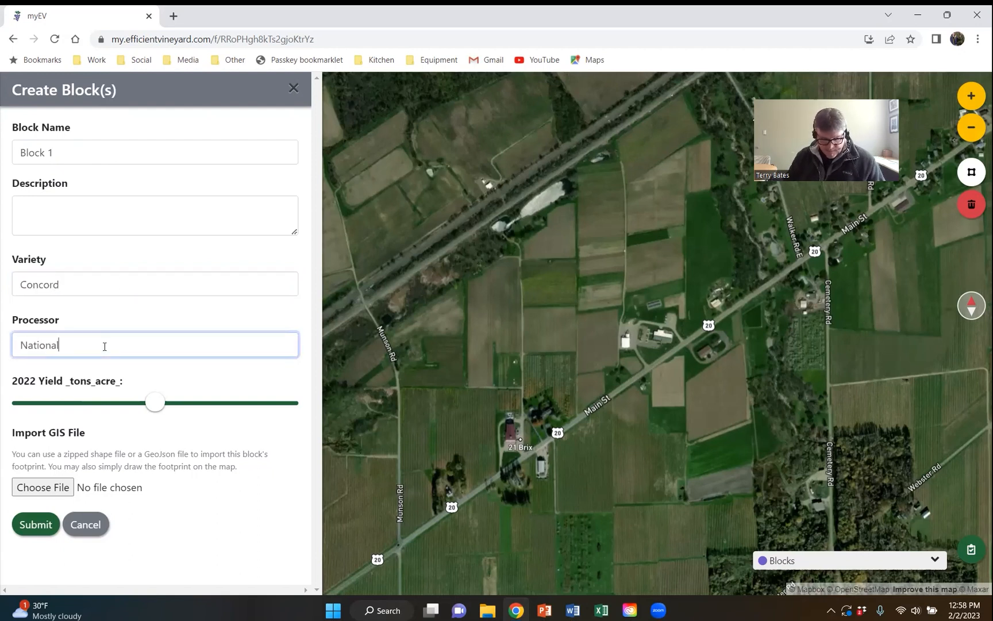
type("Grape")
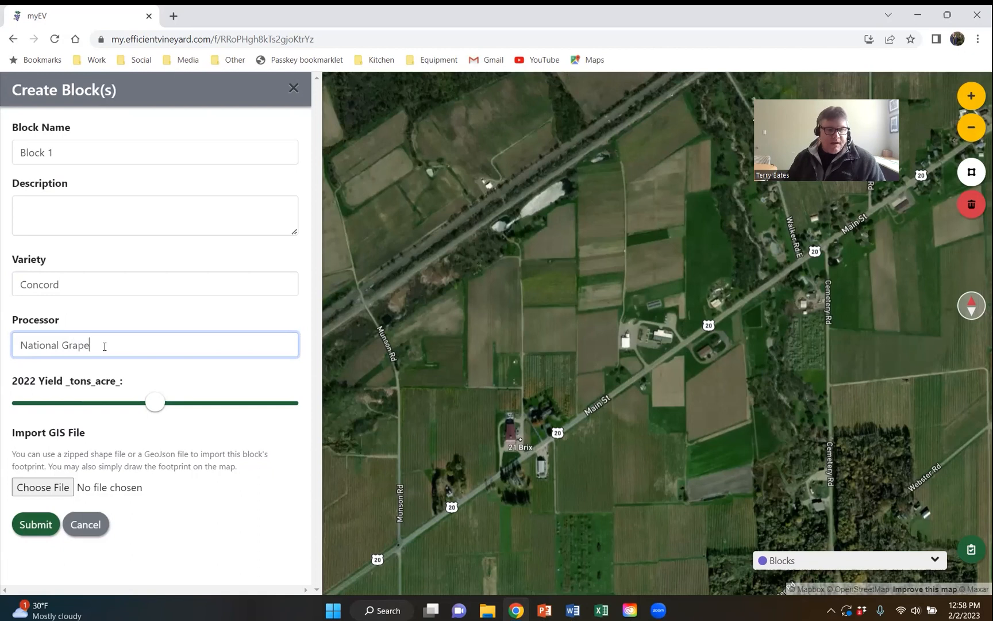
mouse_move(156, 404)
left_mouse_down()
mouse_move(185, 407)
mouse_move(142, 410)
left_mouse_up()
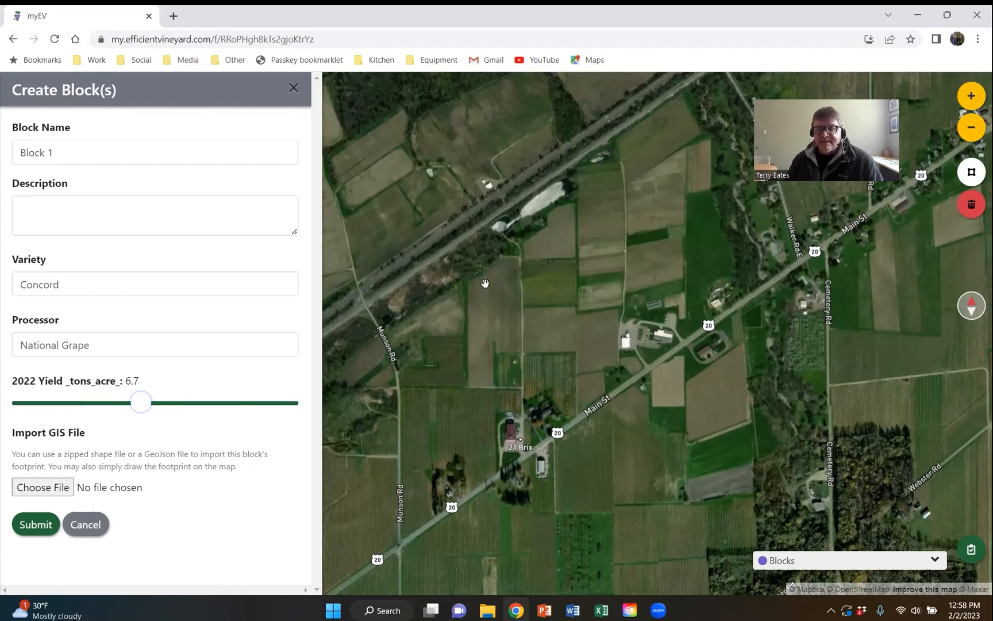
Draw Block 1's four-cornered footprint just east of the farm lane and north of the dark green strip, and submit the block
scroll(660, 221, "up", 4)
left_click_drag(660, 221, 626, 371)
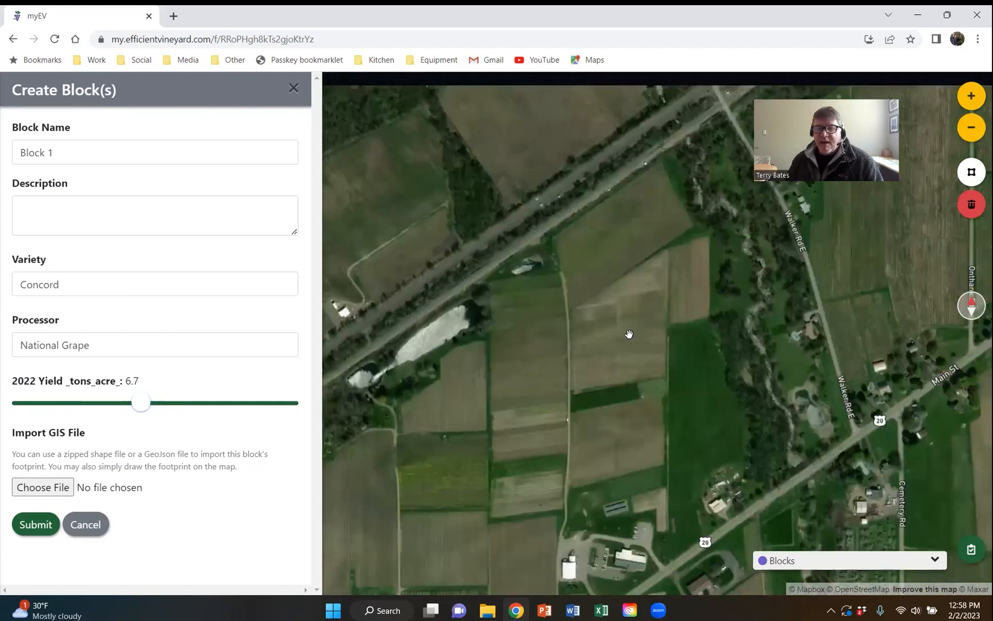
scroll(628, 334, "up", 2)
scroll(590, 328, "up", 2)
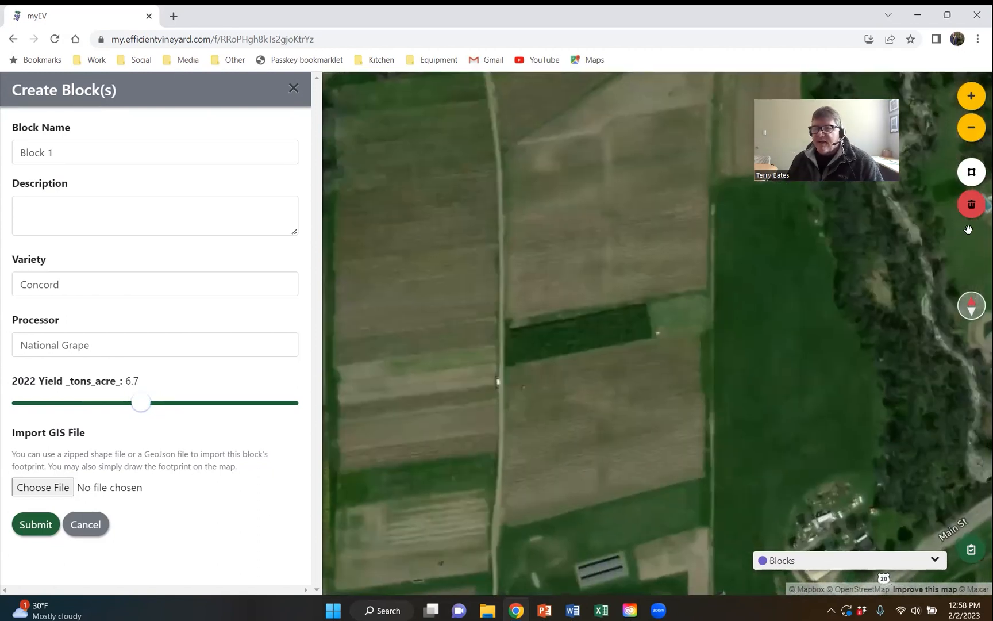
left_click(970, 174)
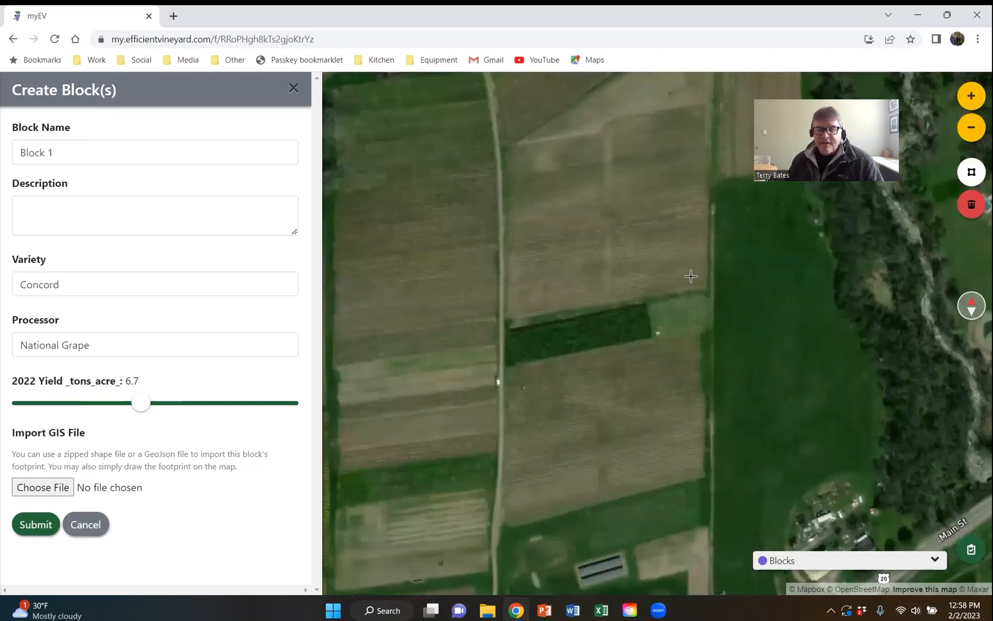
left_click(505, 315)
left_click(505, 237)
left_click(609, 223)
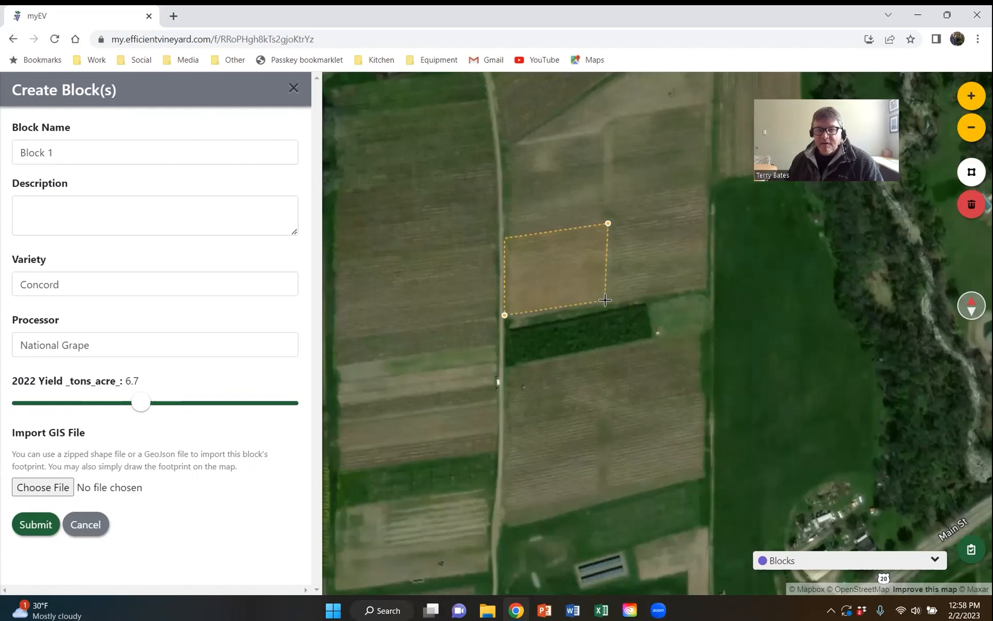
double_click(606, 300)
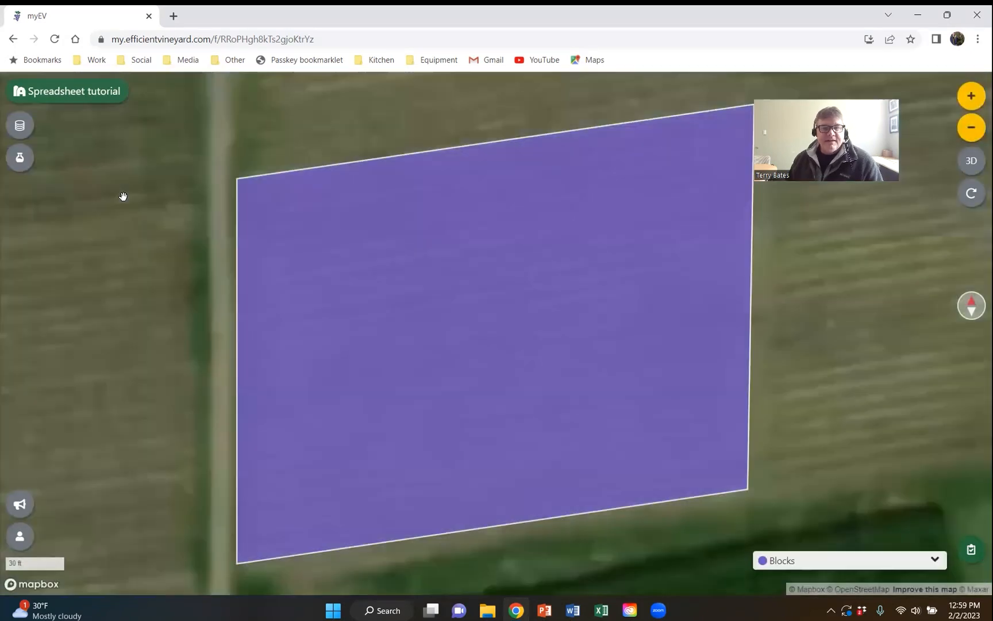
Start another block on the farm with name "Block 2", variety Niagara, processor Walkers and 2022 yield 9.8 tons per acre
left_click(90, 99)
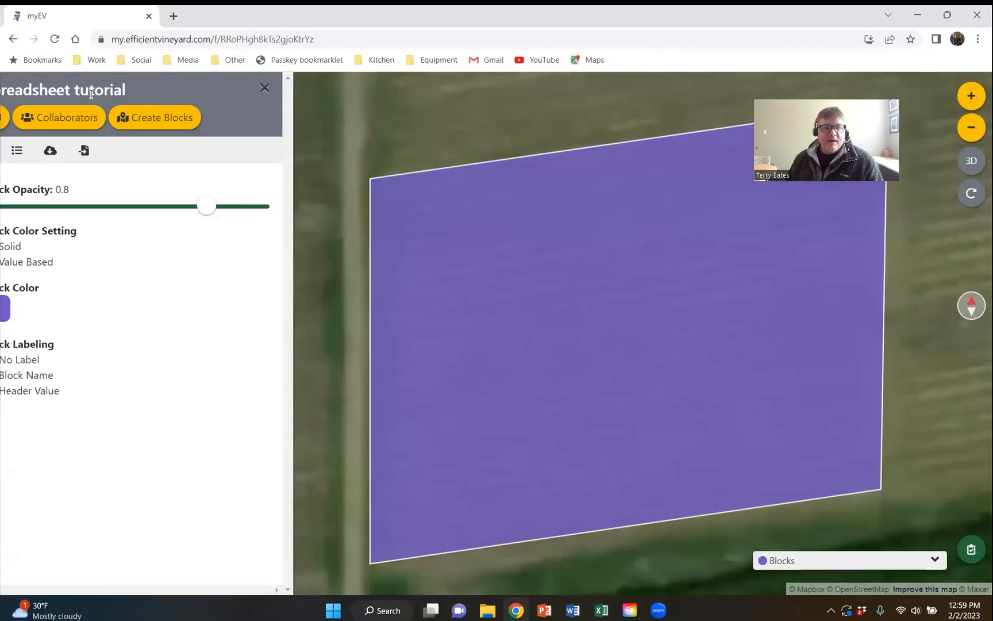
left_click(204, 118)
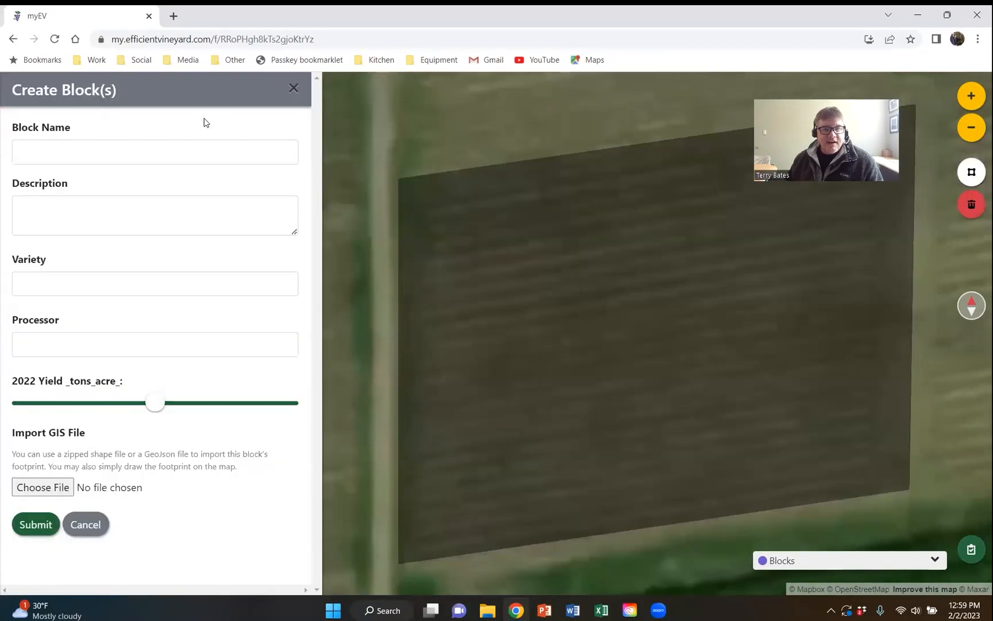
left_click(137, 154)
type("Block 2")
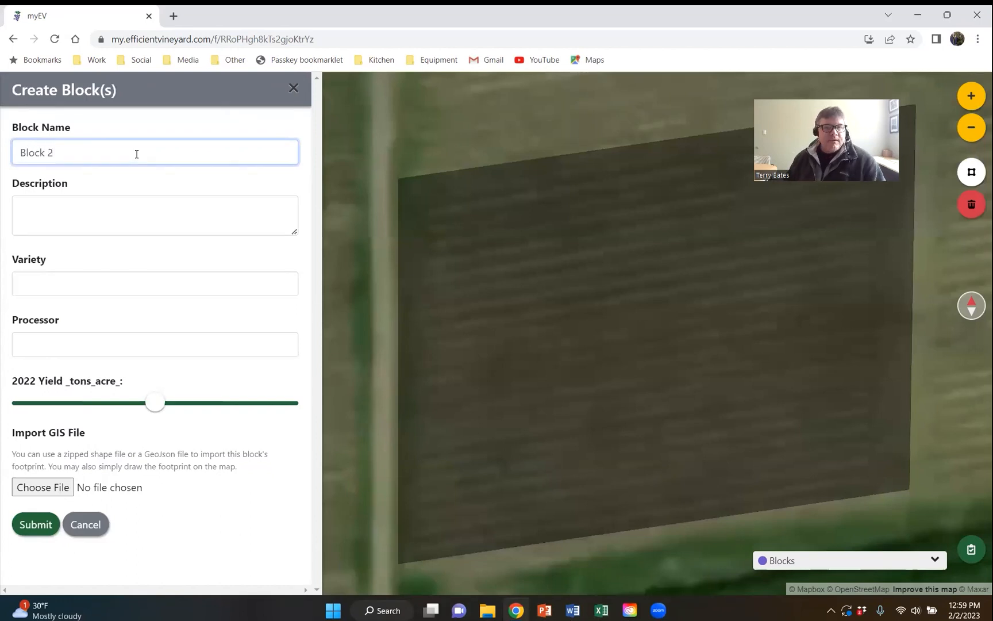
left_click(100, 281)
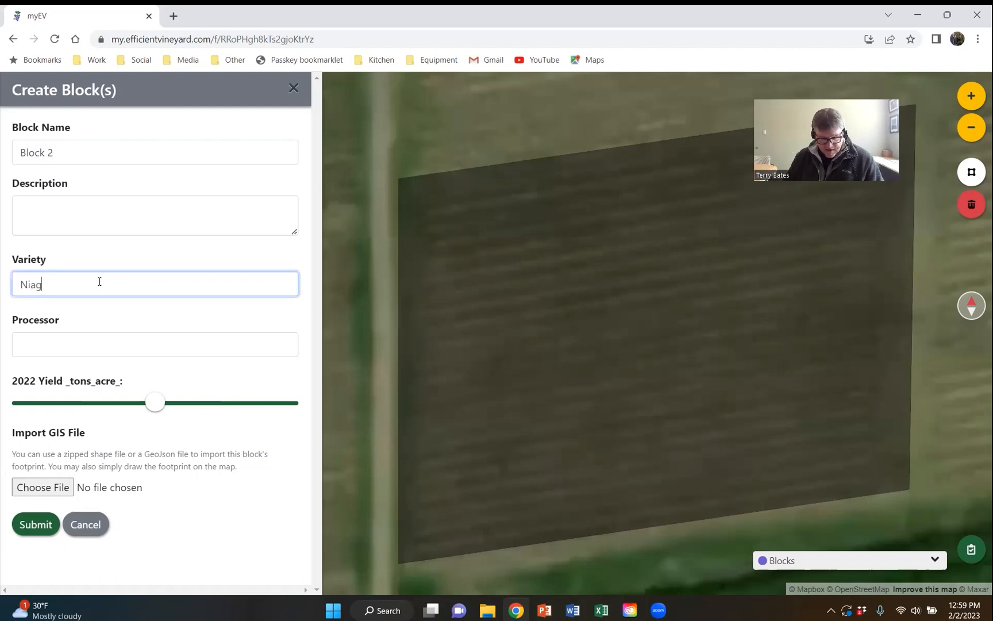
left_click(96, 345)
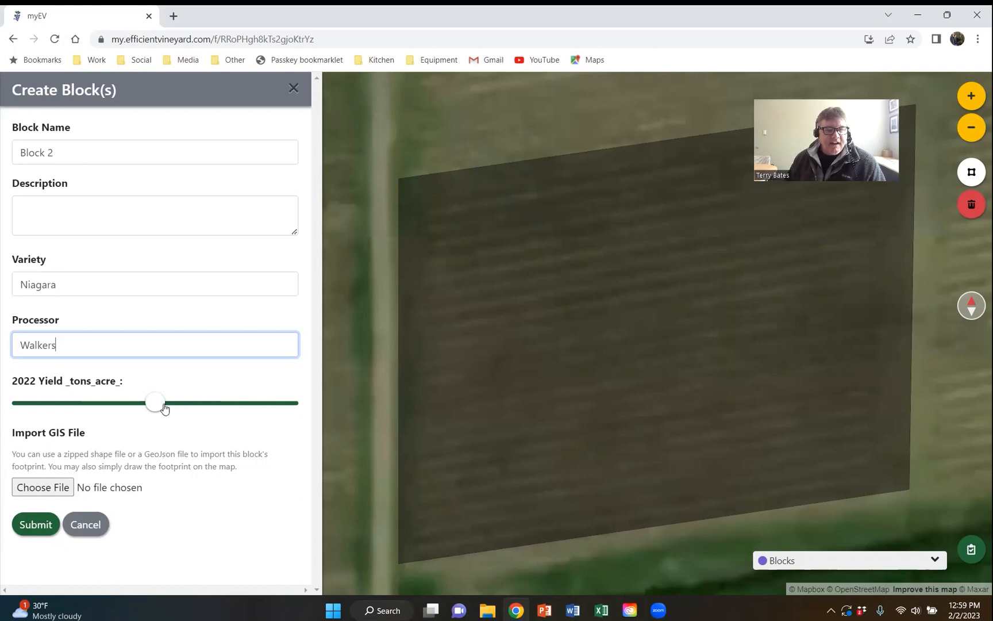
left_click_drag(158, 405, 195, 402)
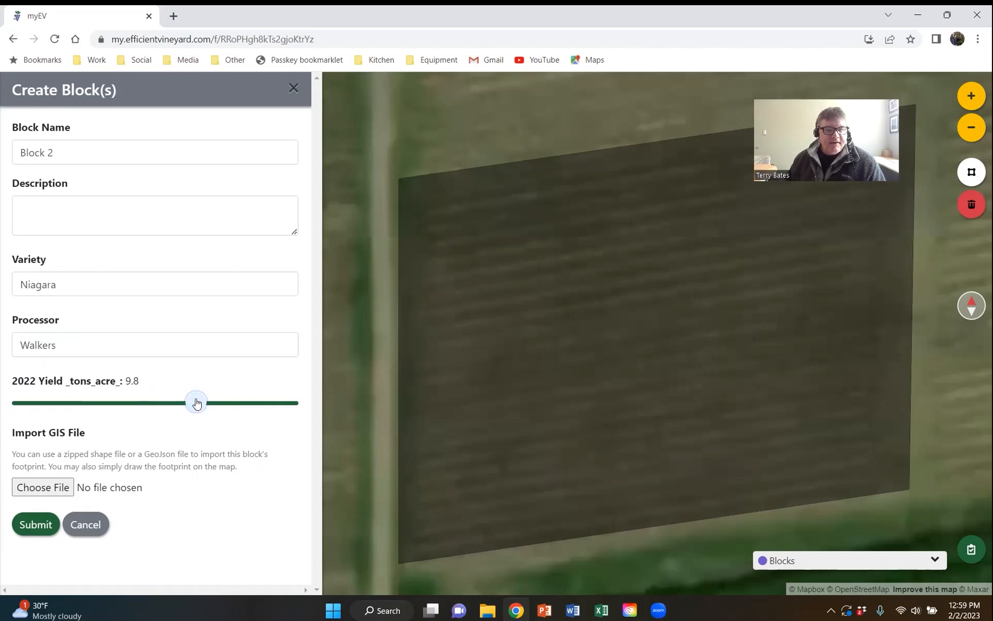
Draw Block 2's footprint in the field just east of Block 1, stopping at the eastern tree line, and submit the block
left_click_drag(939, 390, 421, 463)
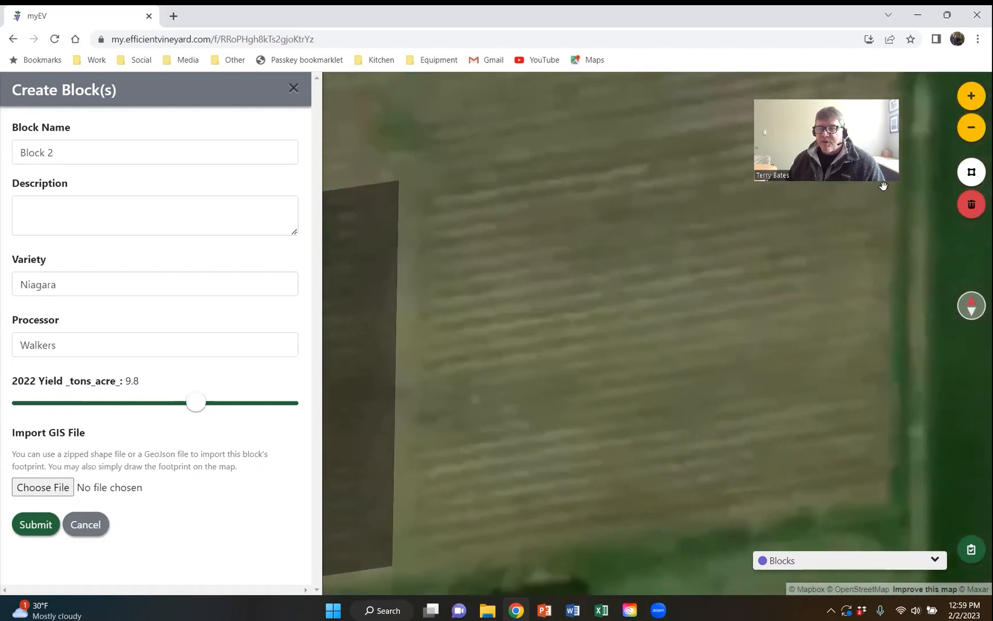
left_click(972, 175)
left_click(416, 559)
left_click(421, 180)
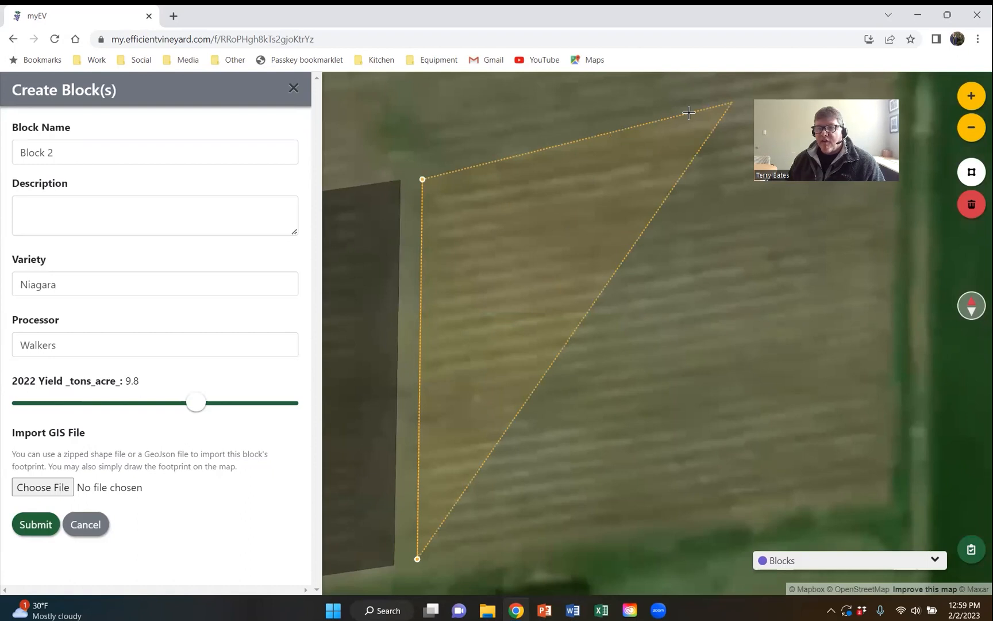
left_click(899, 92)
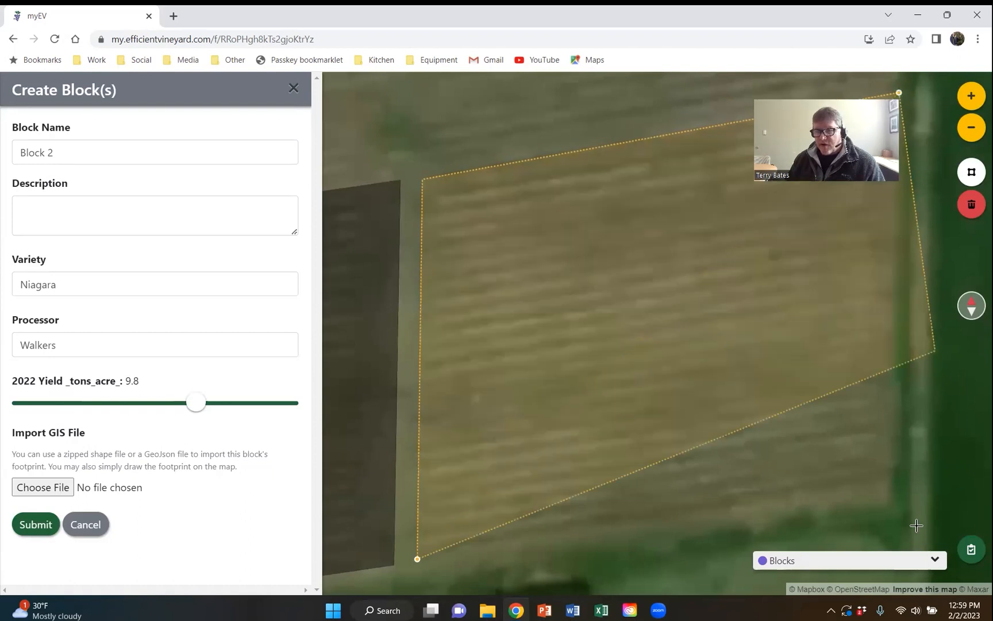
left_click(904, 495)
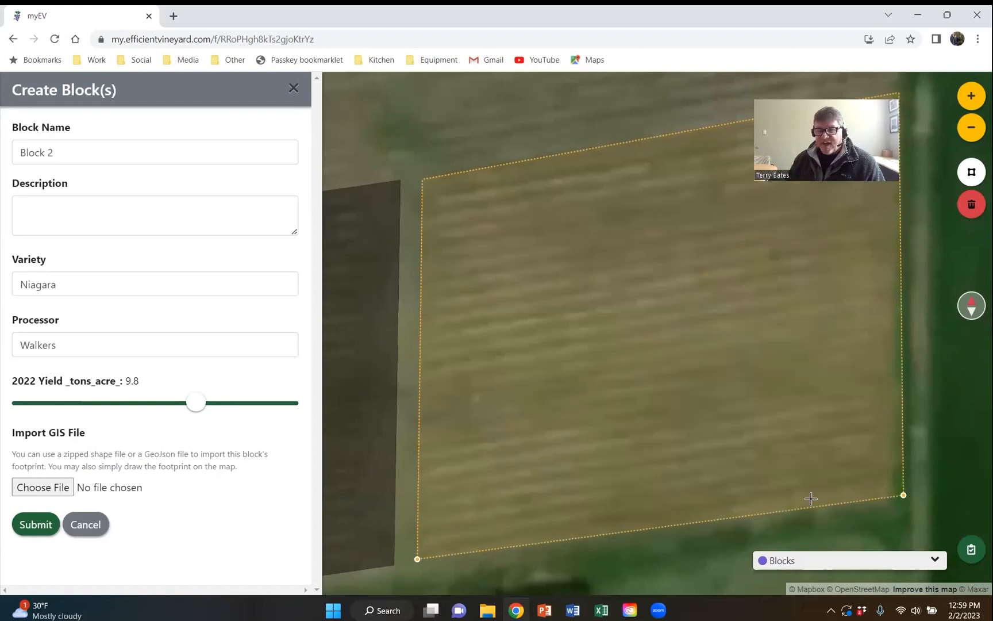
double_click(812, 506)
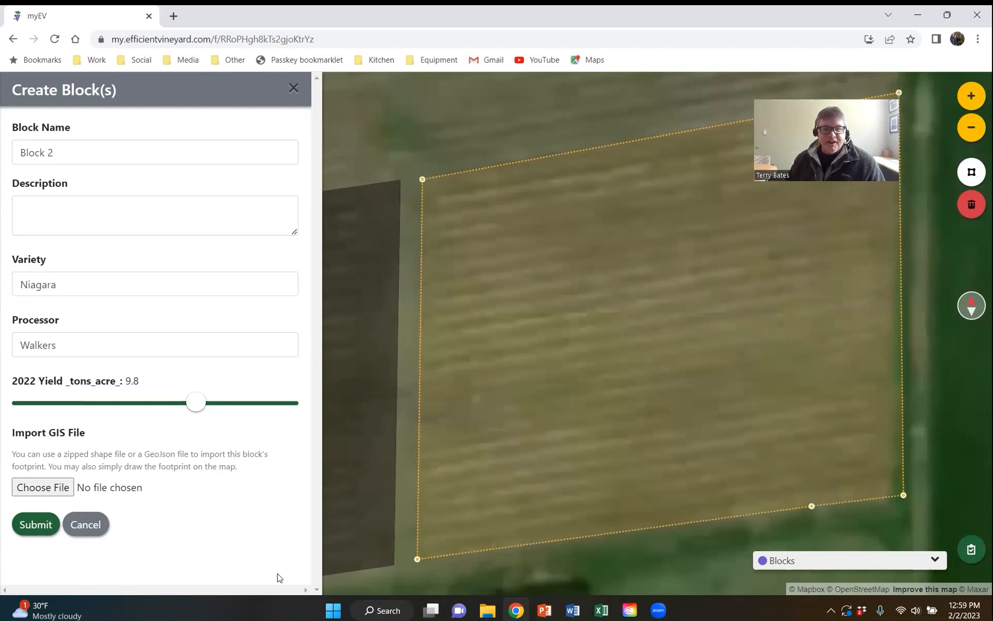
left_click(36, 524)
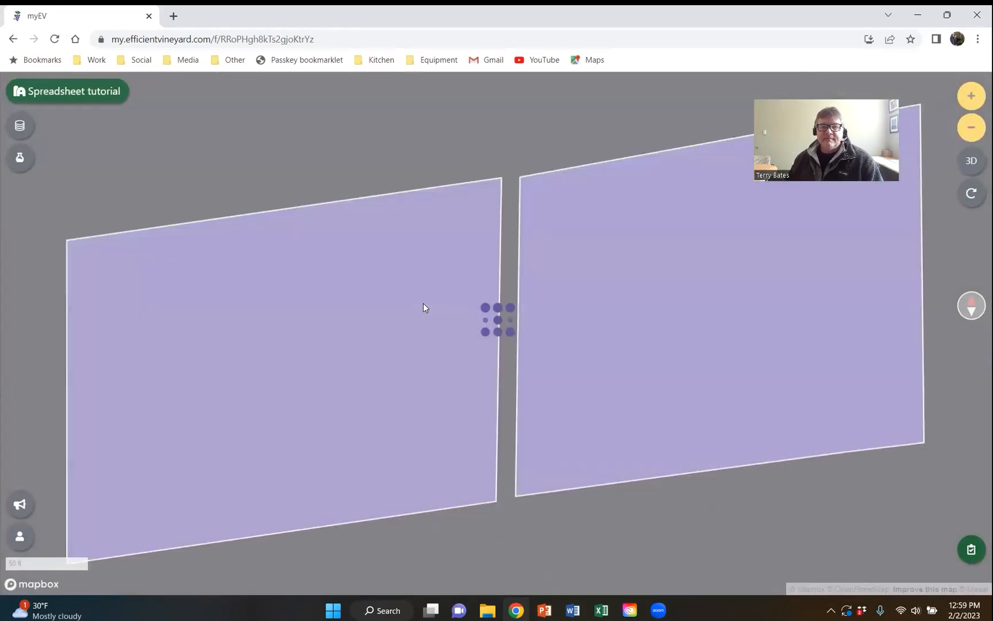
Start another block on the Spreadsheet tutorial farm and name it "Block 3"
scroll(465, 267, "down", 5)
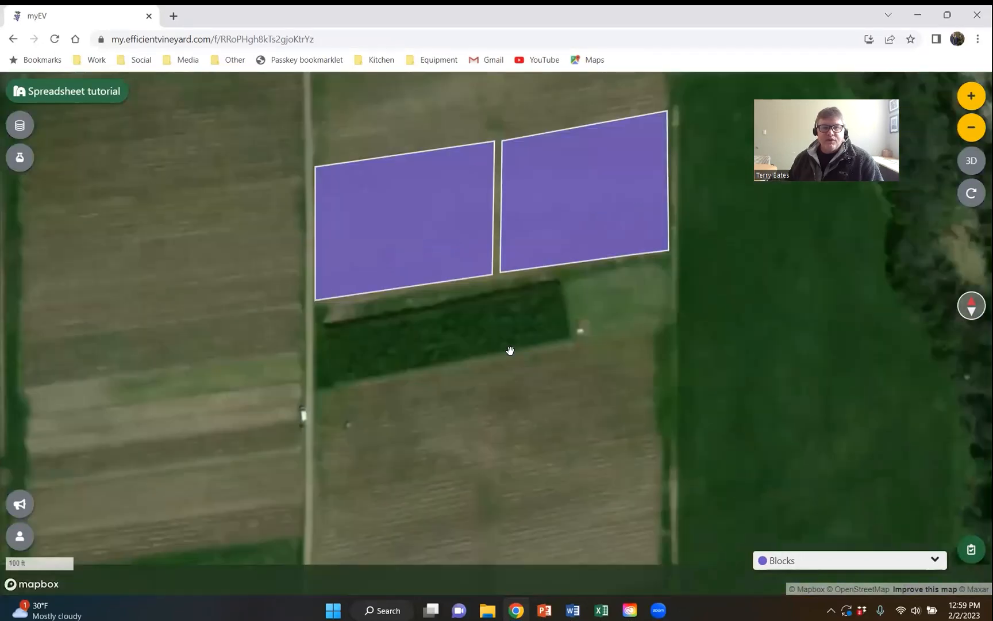
left_click(96, 93)
left_click(197, 110)
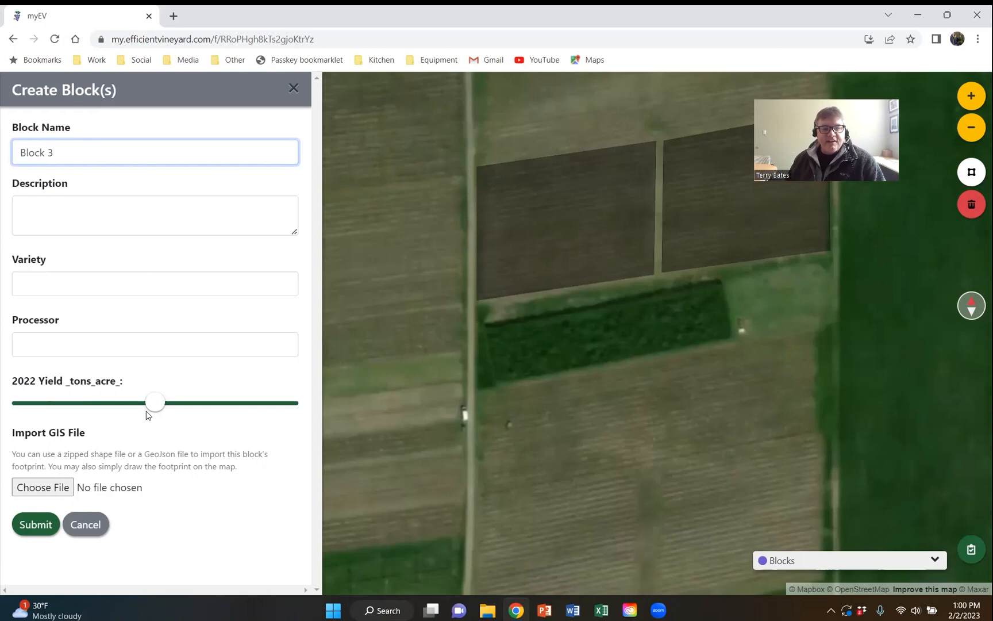
Draw Block 3's four-cornered footprint beside the farm lane in the southwest part of the field below the dark green strip, and submit it
left_click_drag(569, 451, 568, 368)
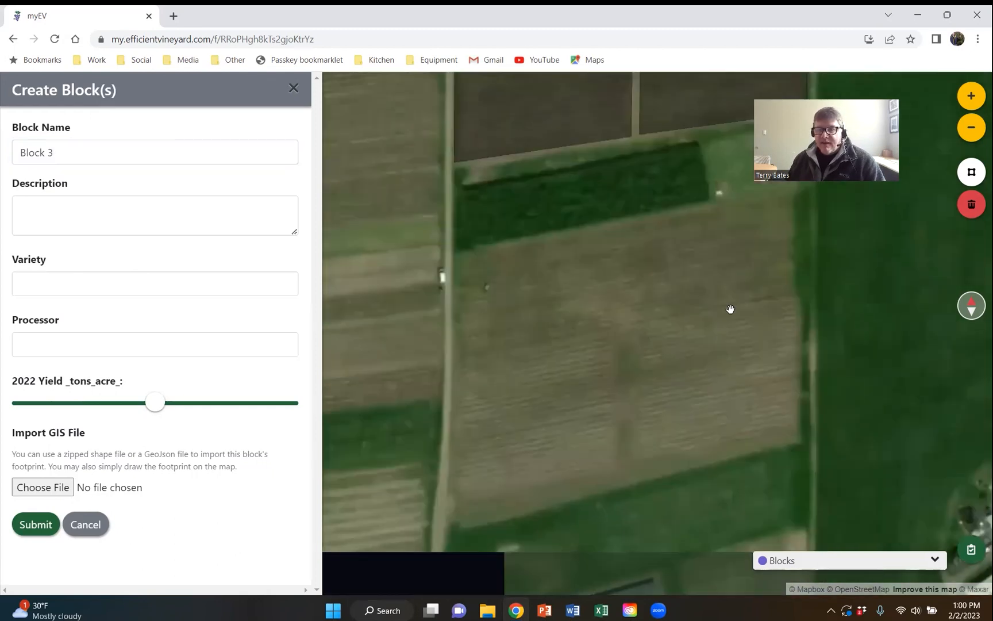
left_click(971, 179)
left_click(451, 499)
left_click(460, 365)
left_click(620, 331)
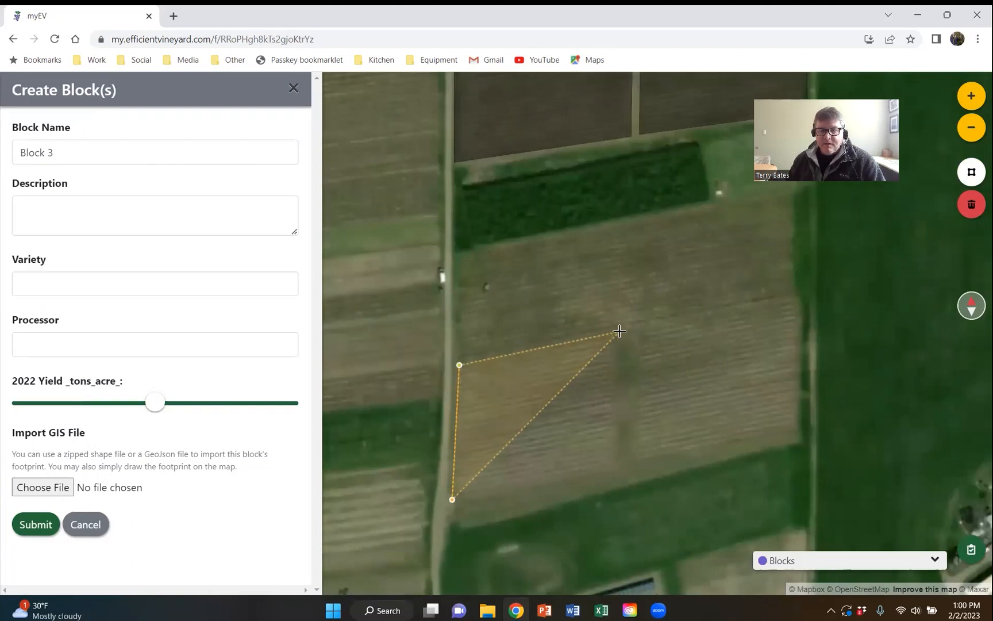
double_click(619, 464)
left_click(51, 533)
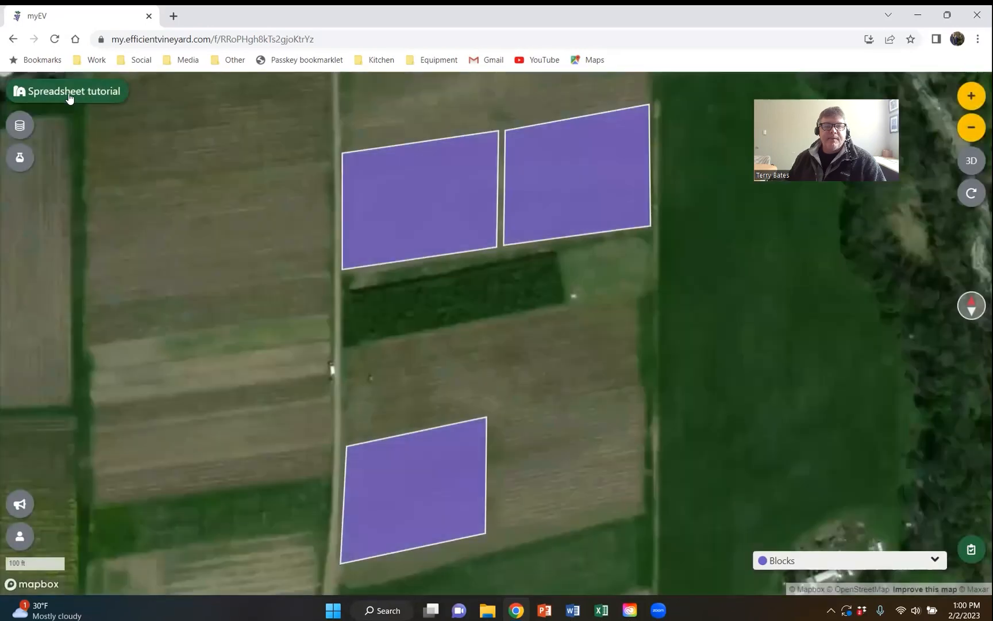
Start a fourth block on the farm and name it "Block 4"
left_click(69, 95)
left_click(188, 122)
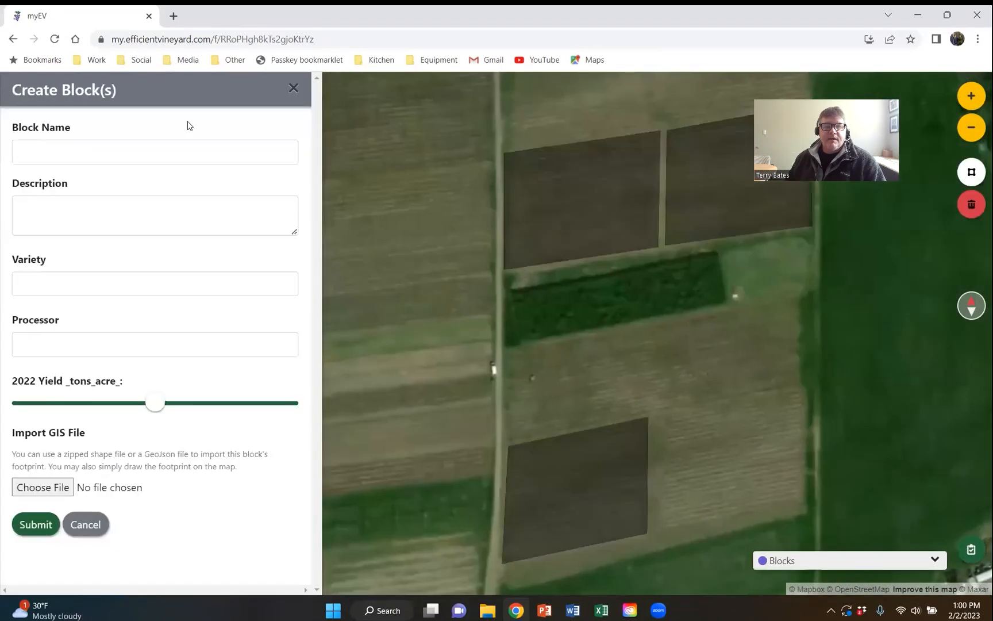
left_click(161, 148)
type("Block 4")
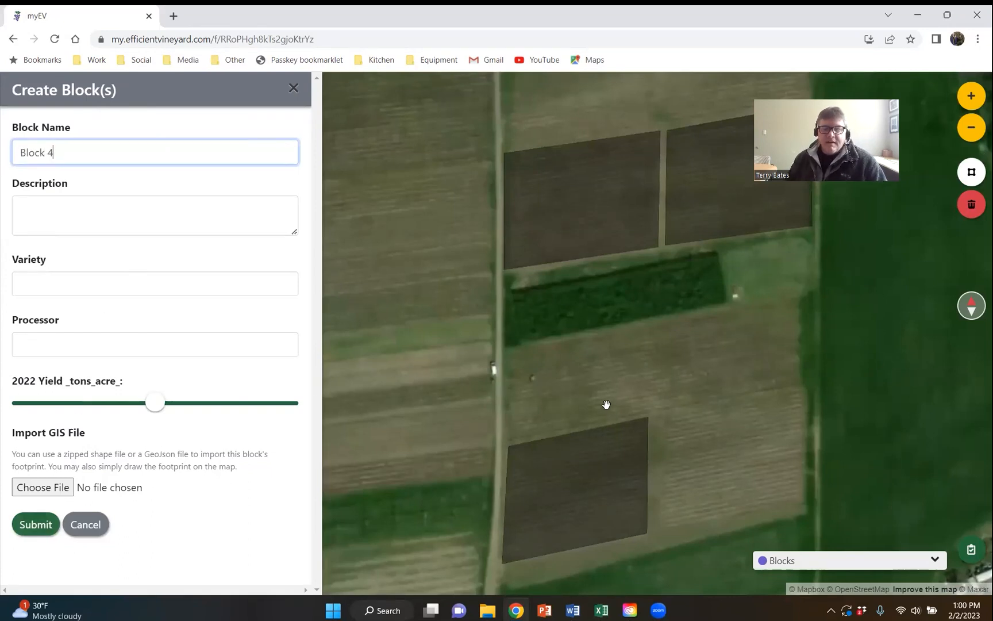
Draw Block 4's four-cornered footprint just east of Block 3, leaving a narrow gap between them, and submit the block
left_click(972, 172)
left_click(664, 530)
left_click(666, 417)
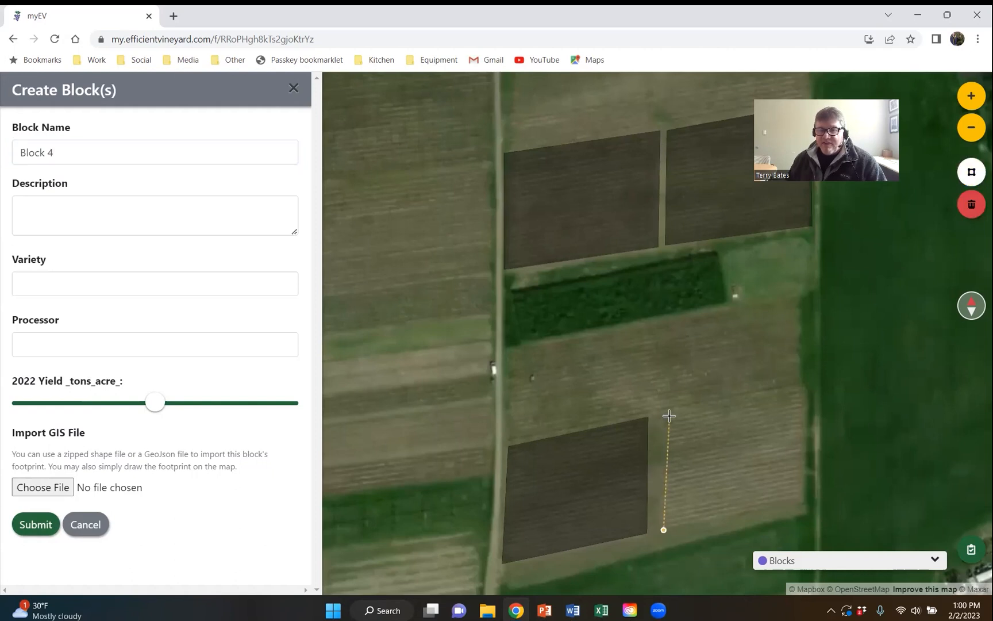
left_click(808, 389)
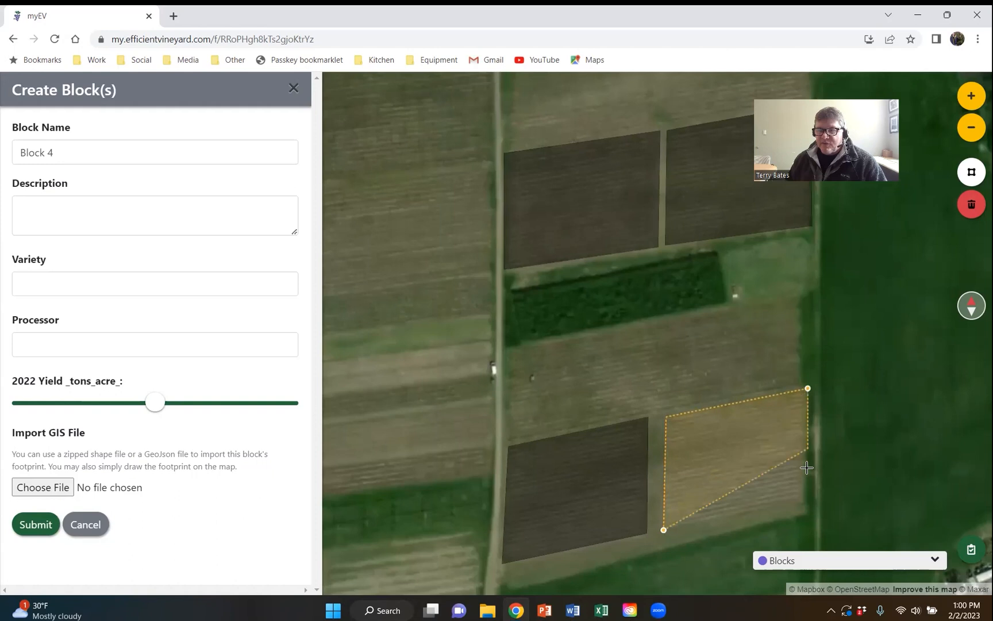
left_click(807, 501)
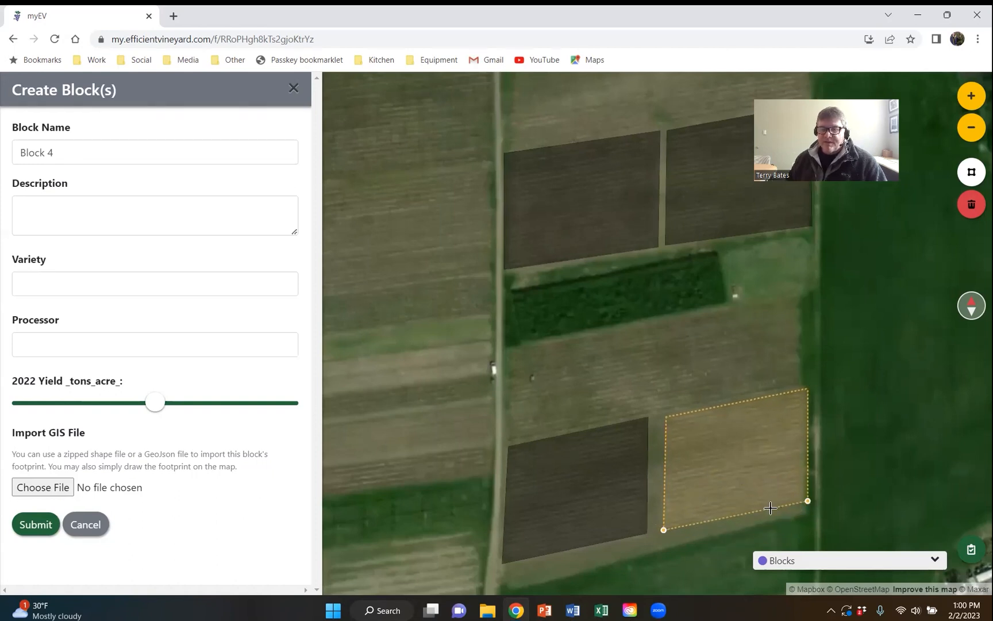
left_click(36, 524)
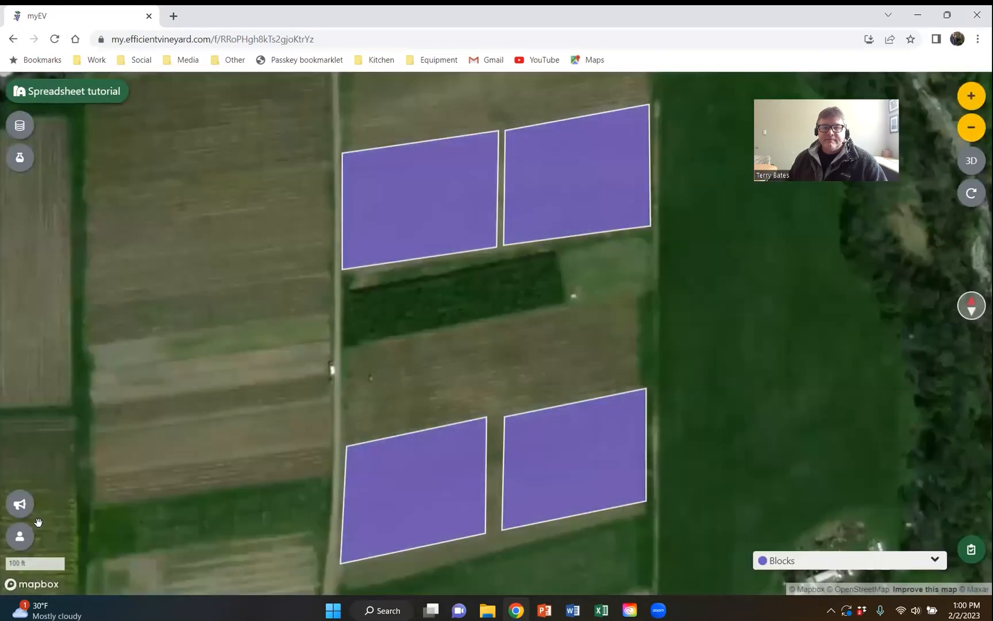
Review the stored details of Block 1, Block 2 and Block 3 by selecting each on the map
left_click(57, 93)
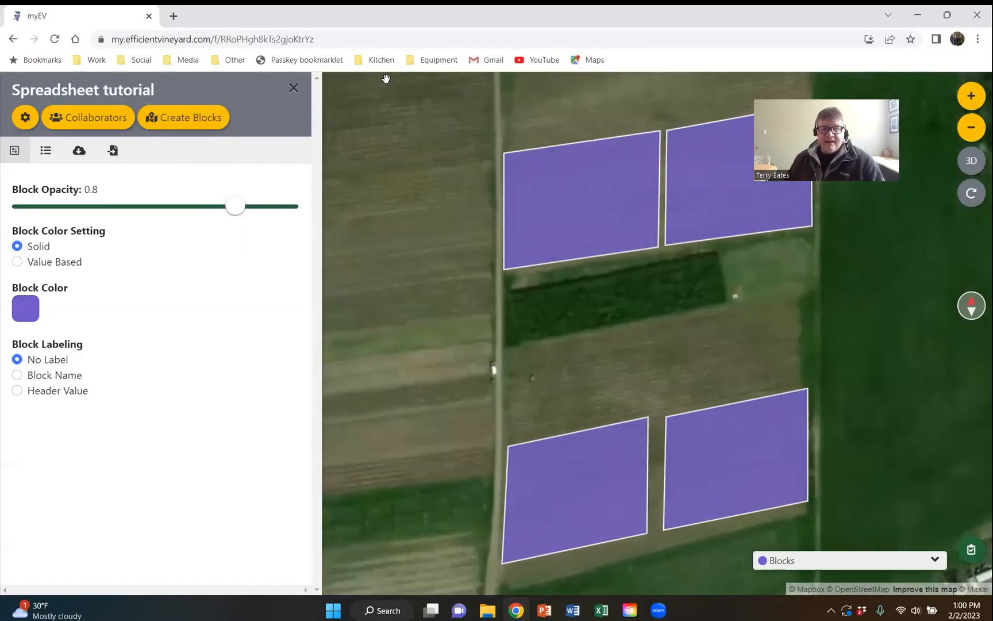
left_click(539, 205)
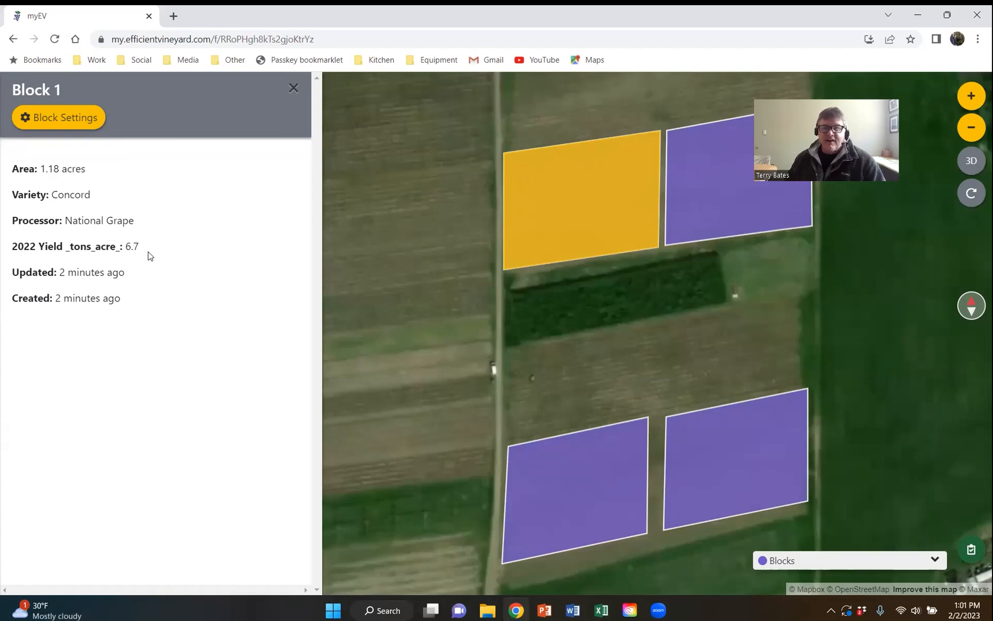
left_click(691, 193)
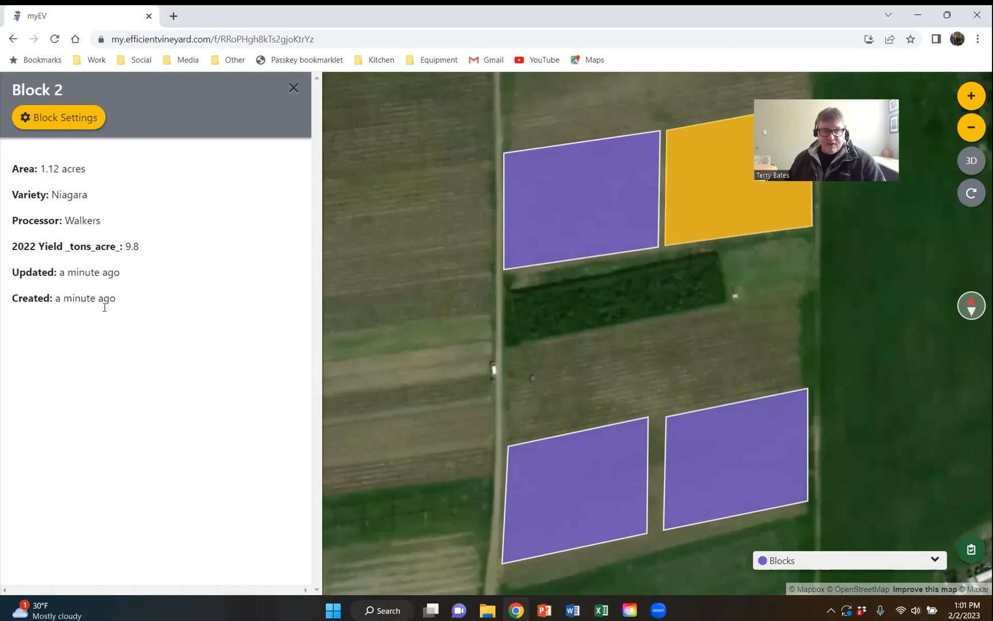
left_click(564, 480)
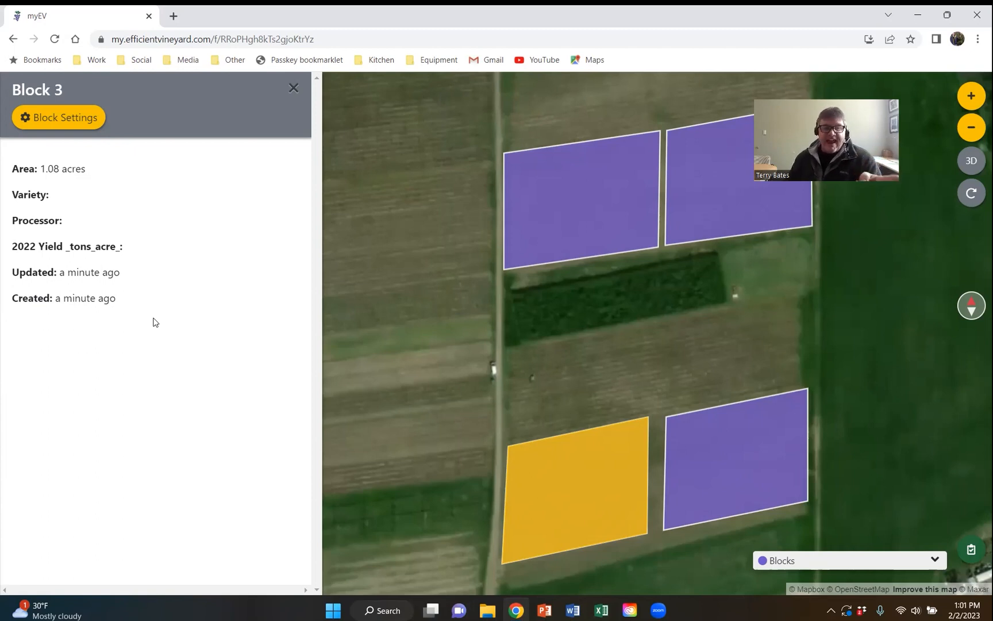
Update Block 3 with variety Riesling, processor Gallo and 2022 yield 2.1 tons per acre, and save it
left_click(50, 118)
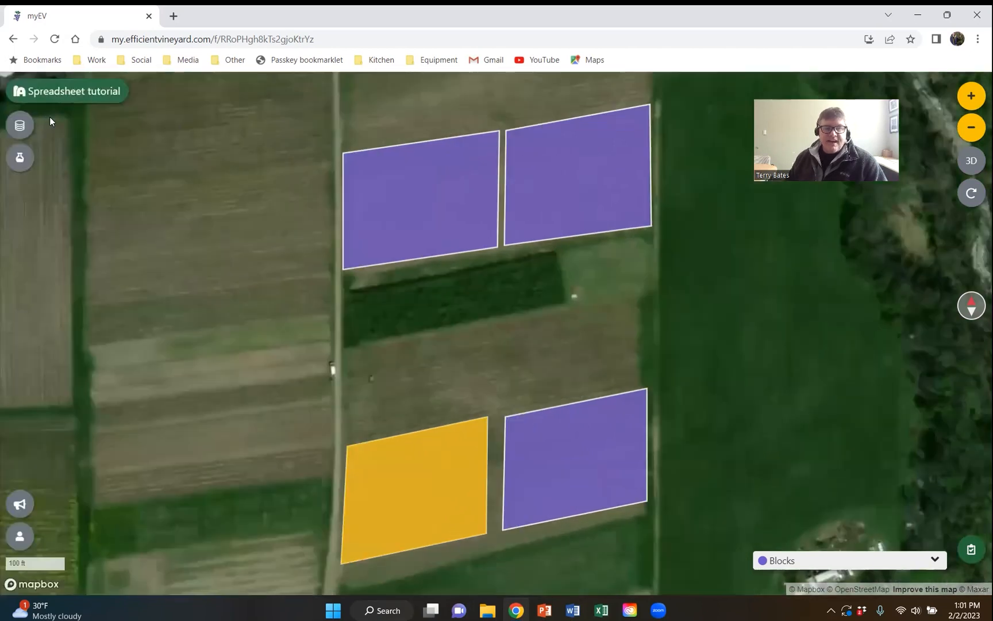
left_click(83, 281)
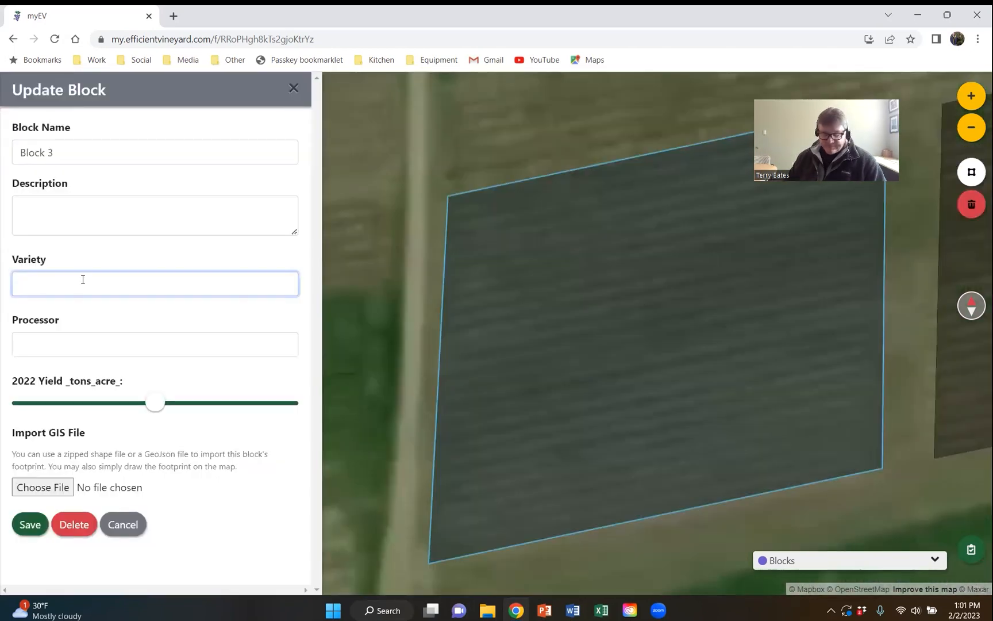
type("Riesling")
left_click(73, 344)
type("Gallo")
left_click_drag(155, 404, 60, 415)
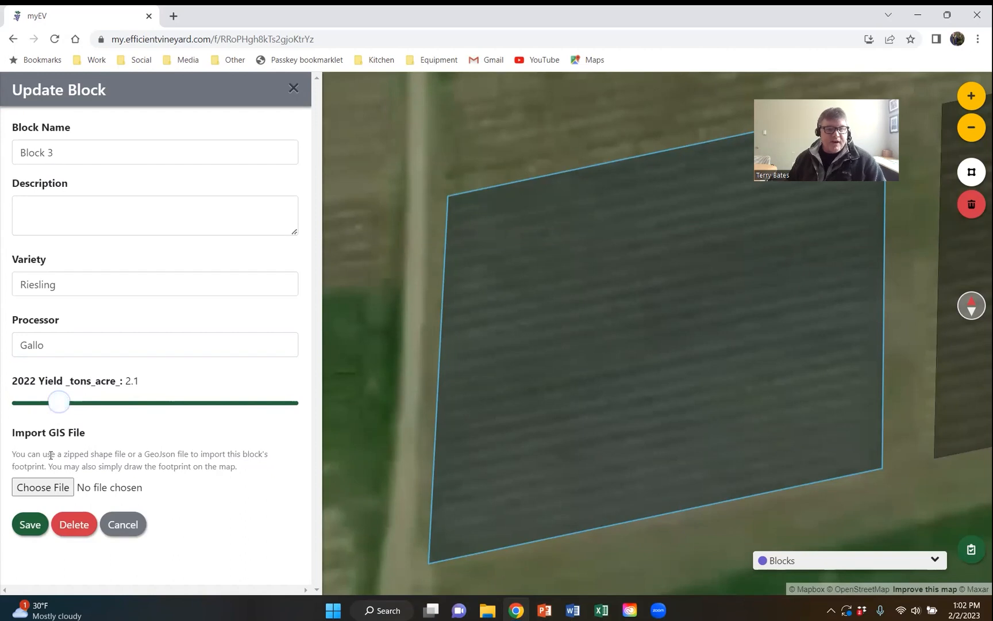
left_click(24, 514)
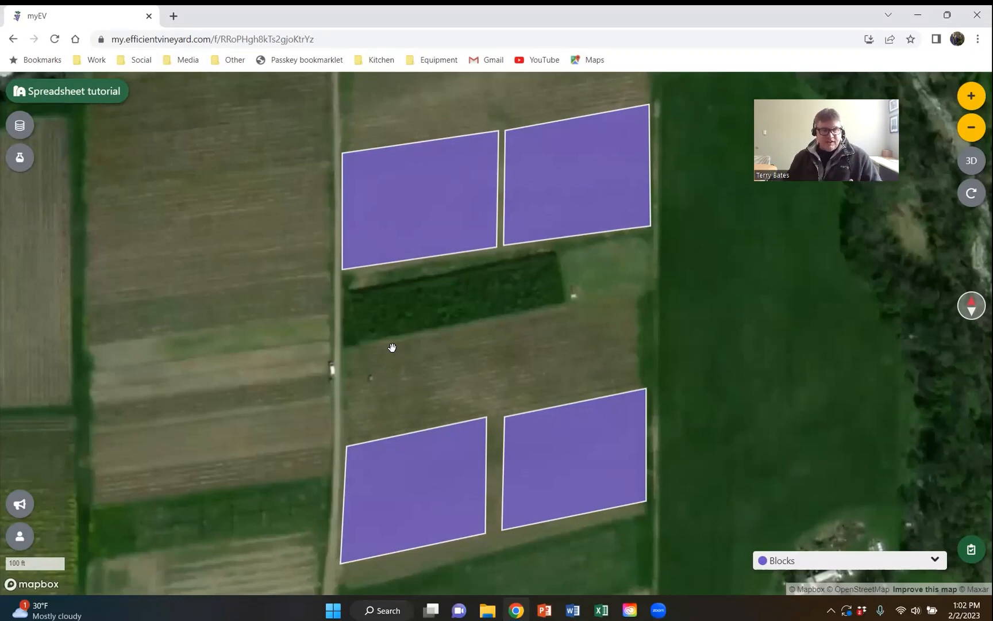
Switch the farm's block coloring to value based, showing it by Variety, by Processor and finally by 2022 Yield
left_click(65, 101)
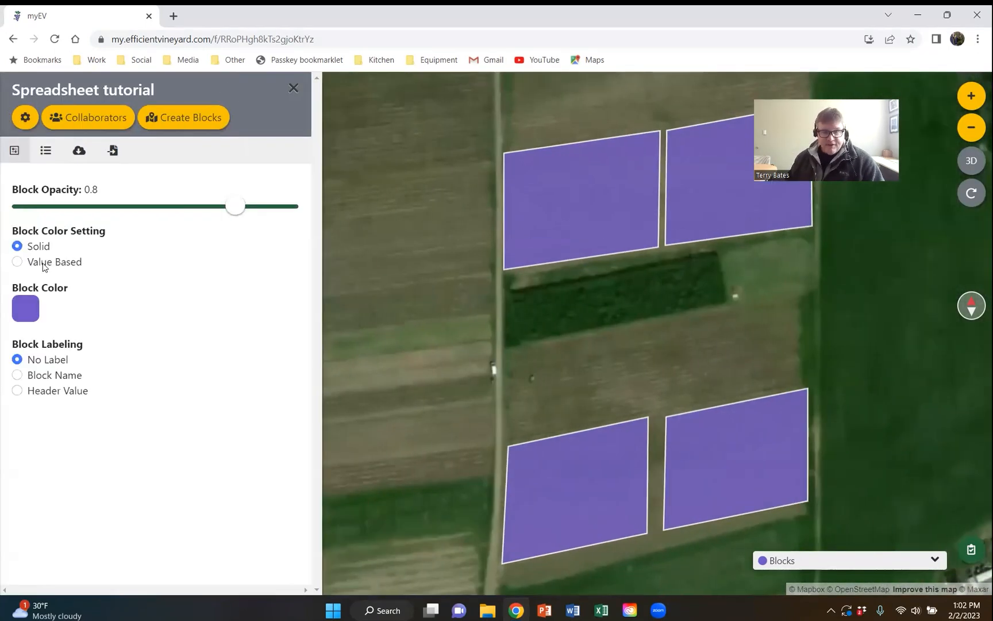
left_click(43, 264)
left_click(27, 305)
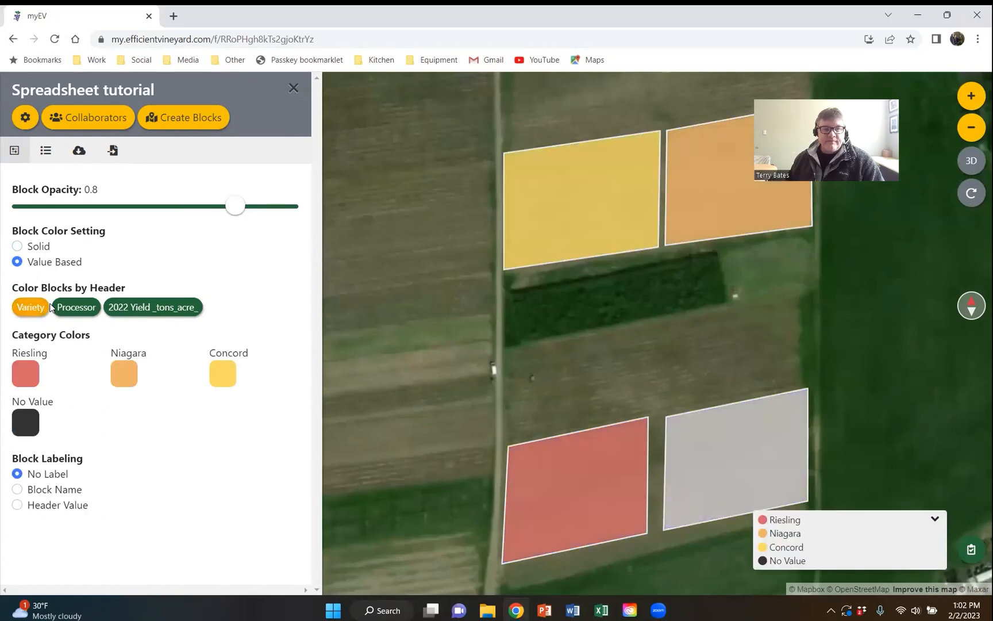
left_click(72, 308)
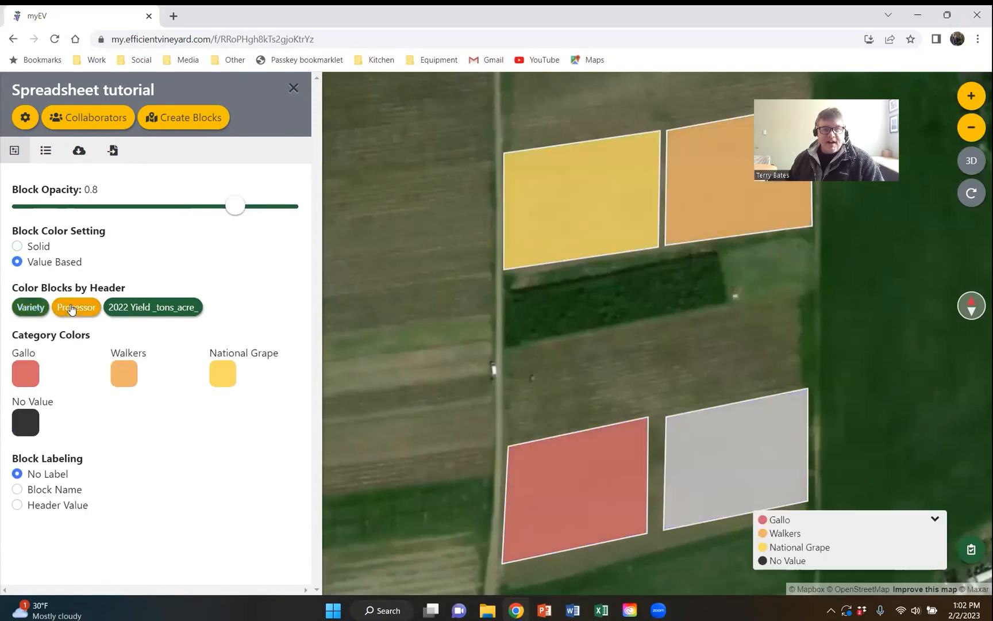
left_click(152, 307)
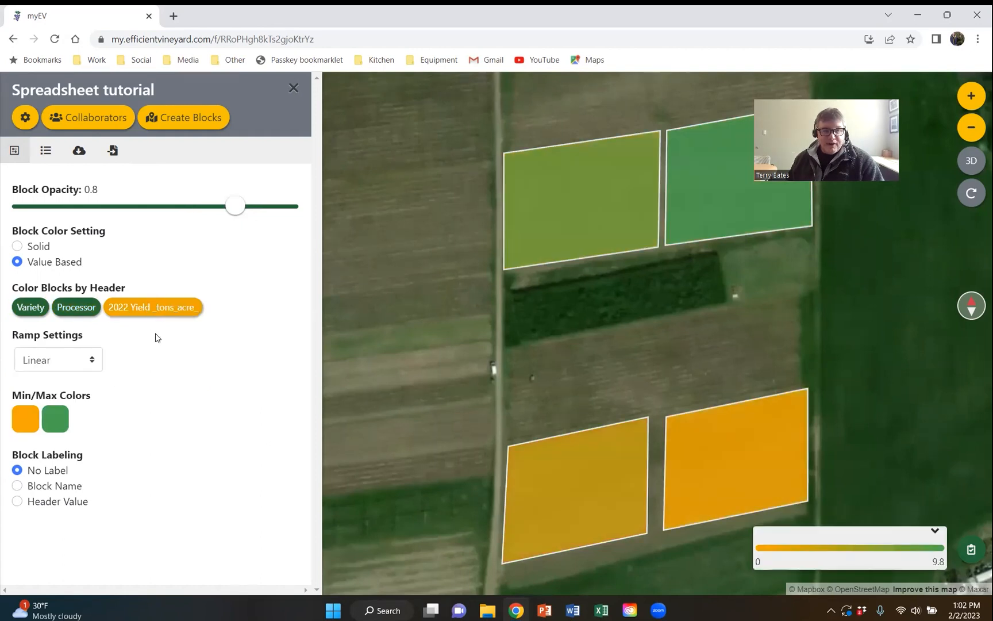
Label the blocks by block name and, coloring by Variety, recolor Concord purple, Niagara golden yellow and Riesling light green
left_click(35, 491)
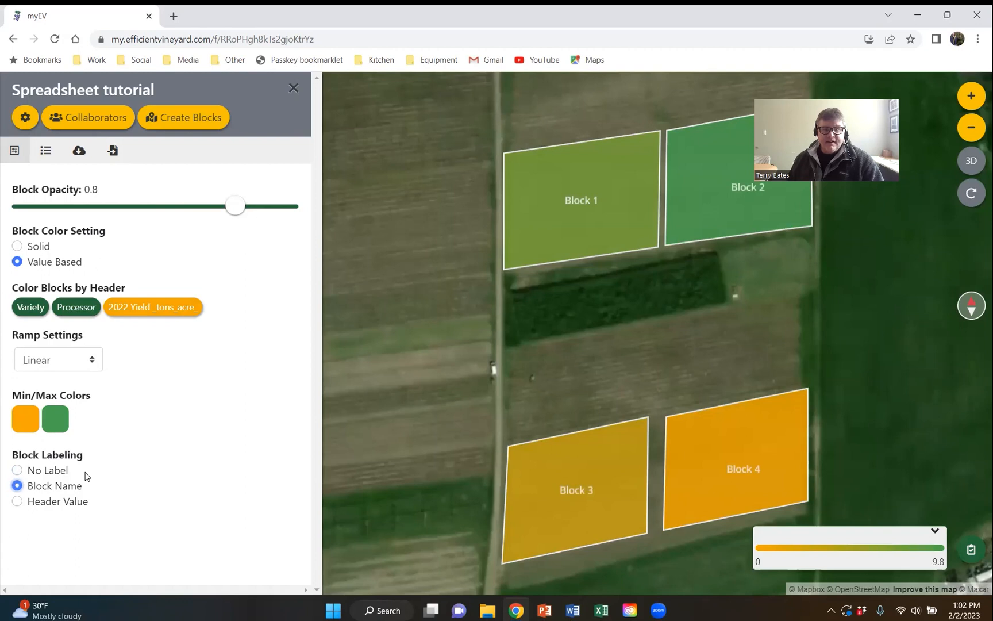
left_click(35, 309)
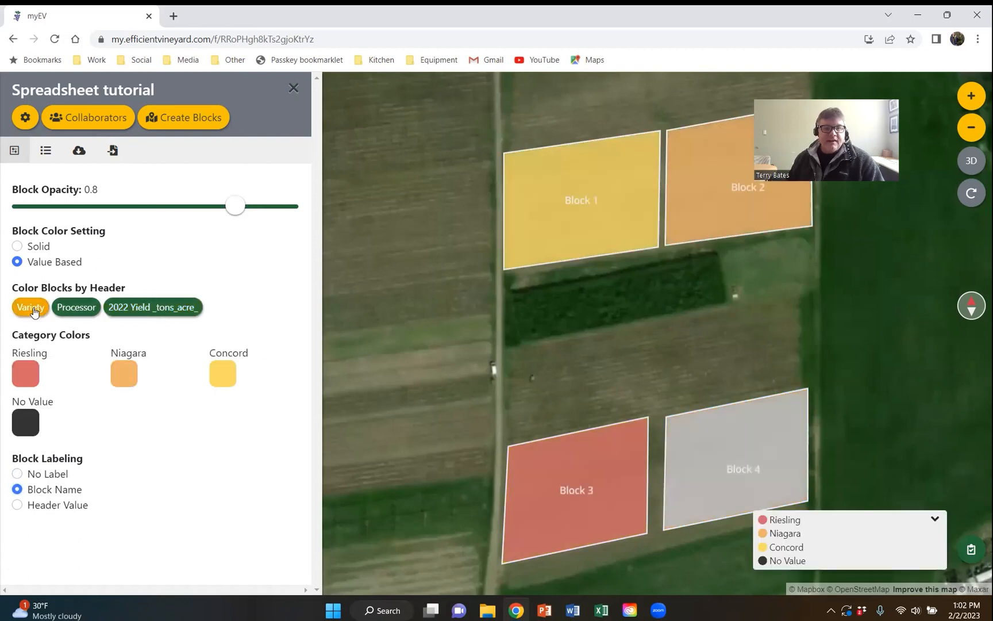
left_click(222, 373)
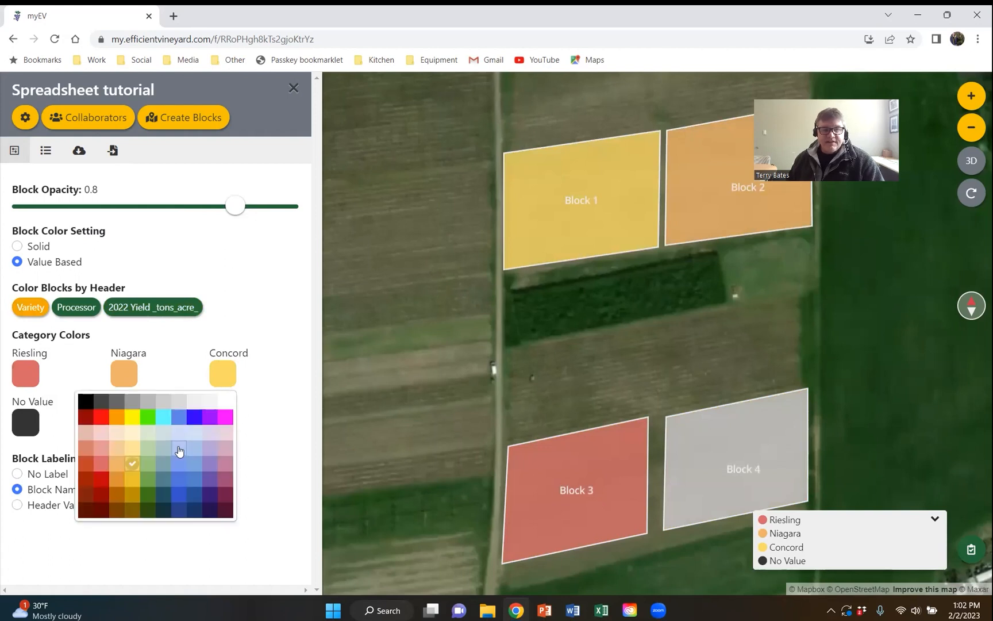
left_click(208, 481)
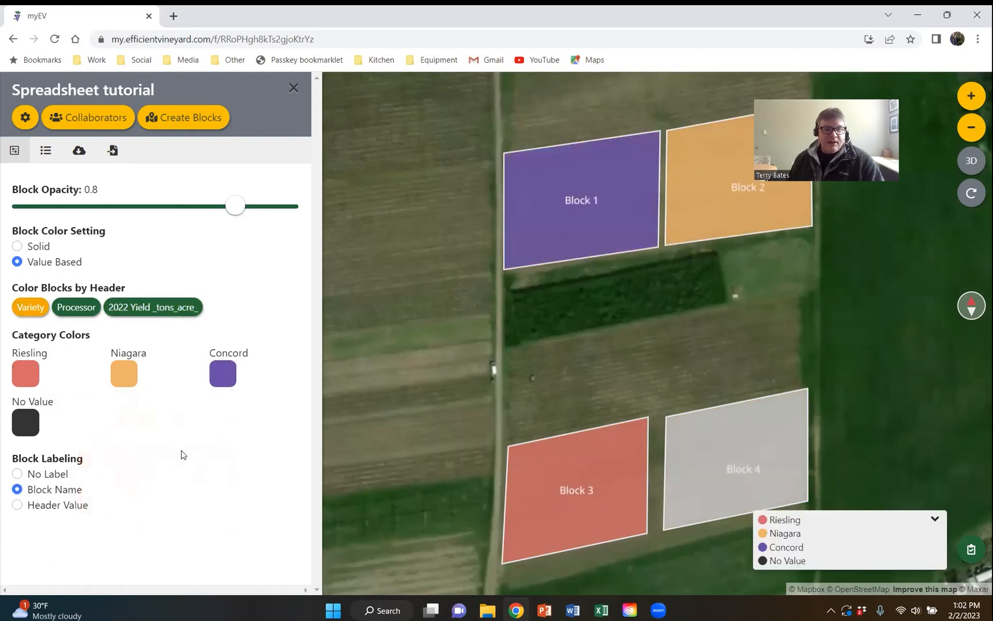
left_click(124, 376)
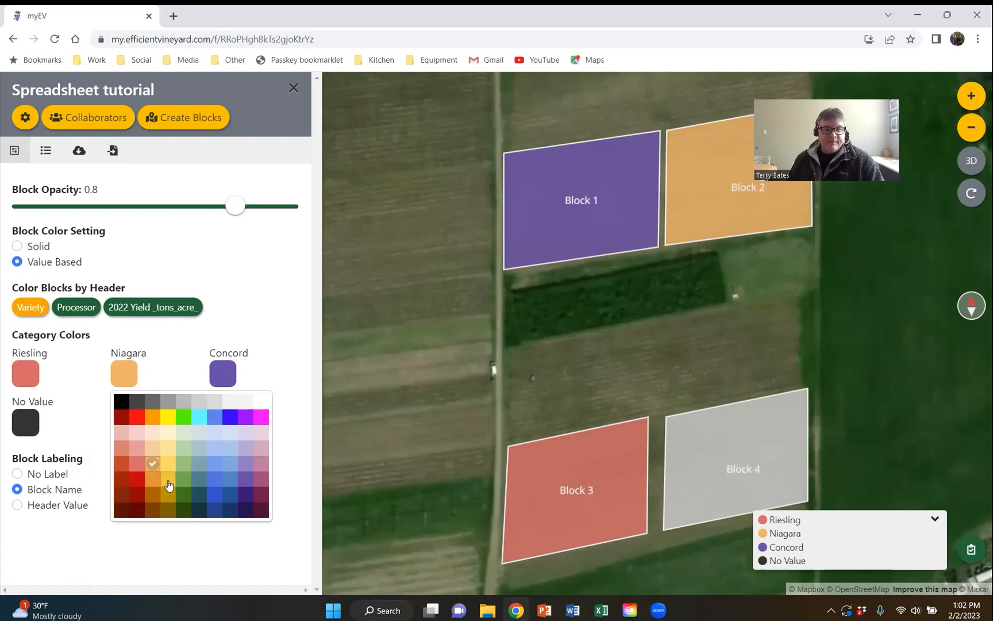
left_click(154, 463)
left_click(27, 381)
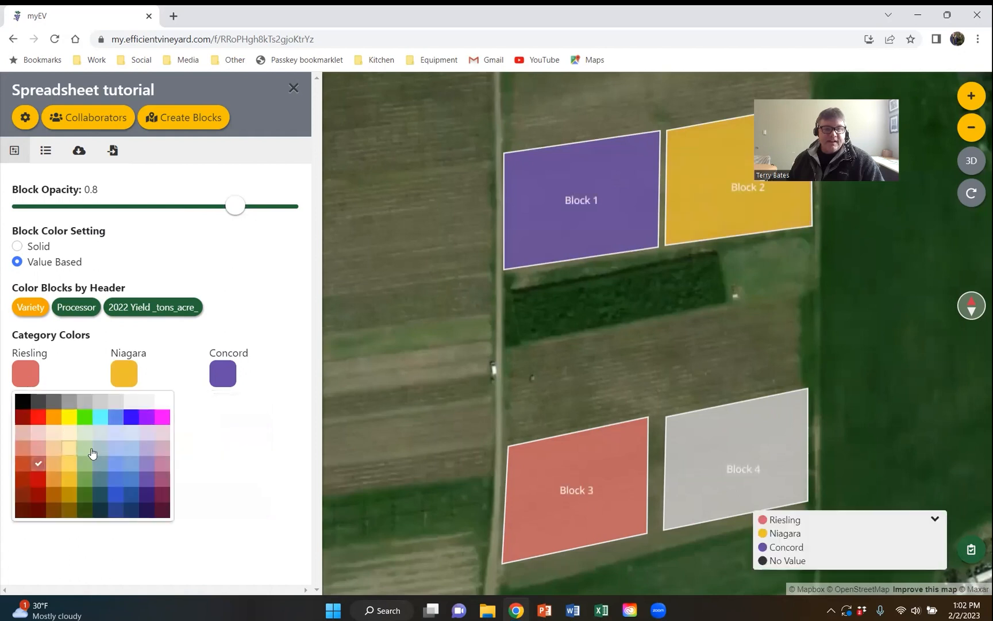
left_click(84, 464)
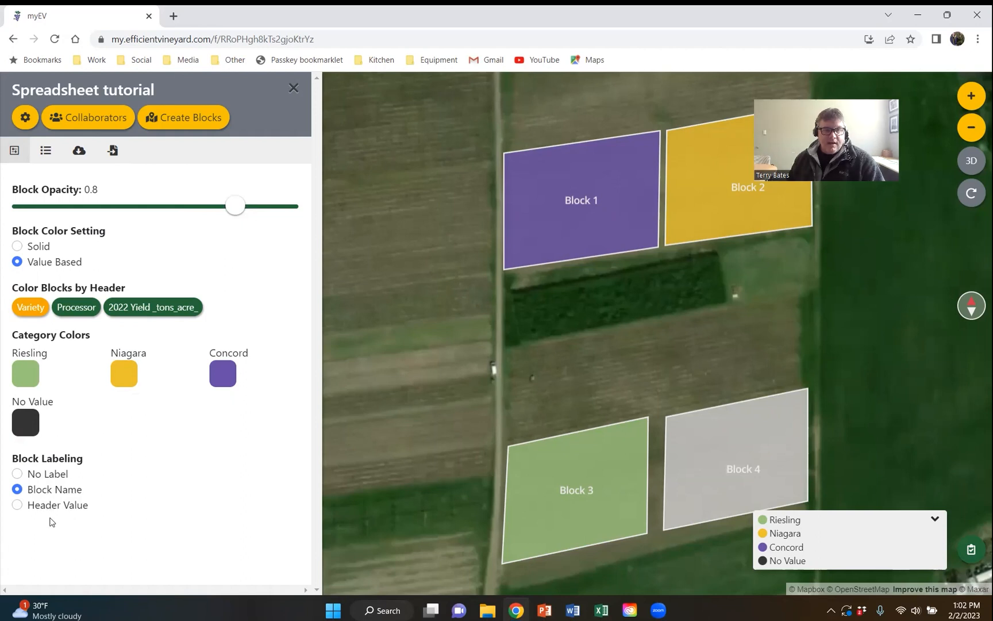
Label the blocks by header value, with Variety as the main label and 2022 Yield as the secondary label
left_click(49, 491)
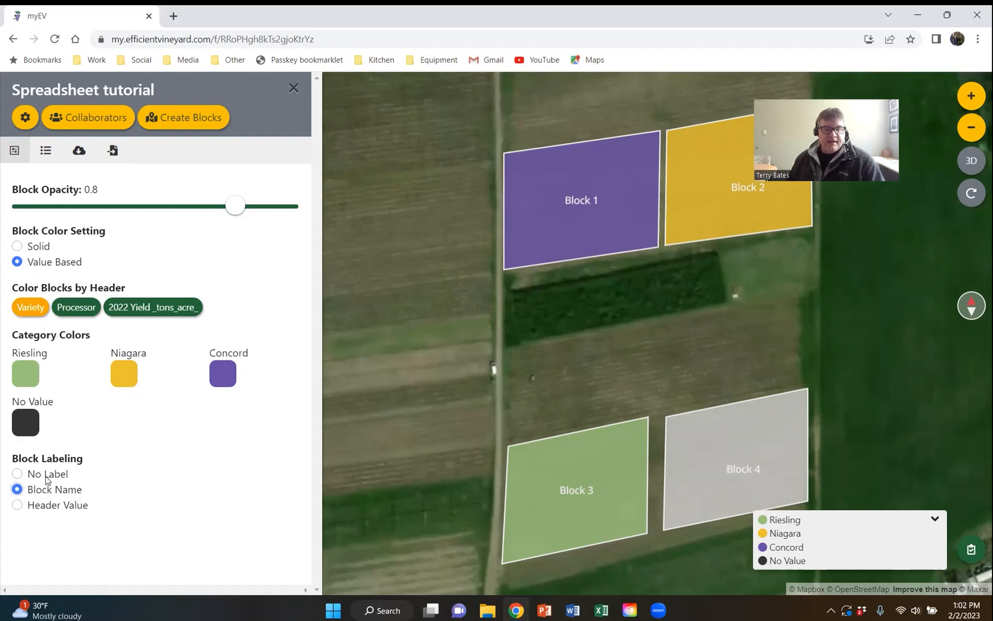
left_click(47, 509)
scroll(142, 503, "down", 2)
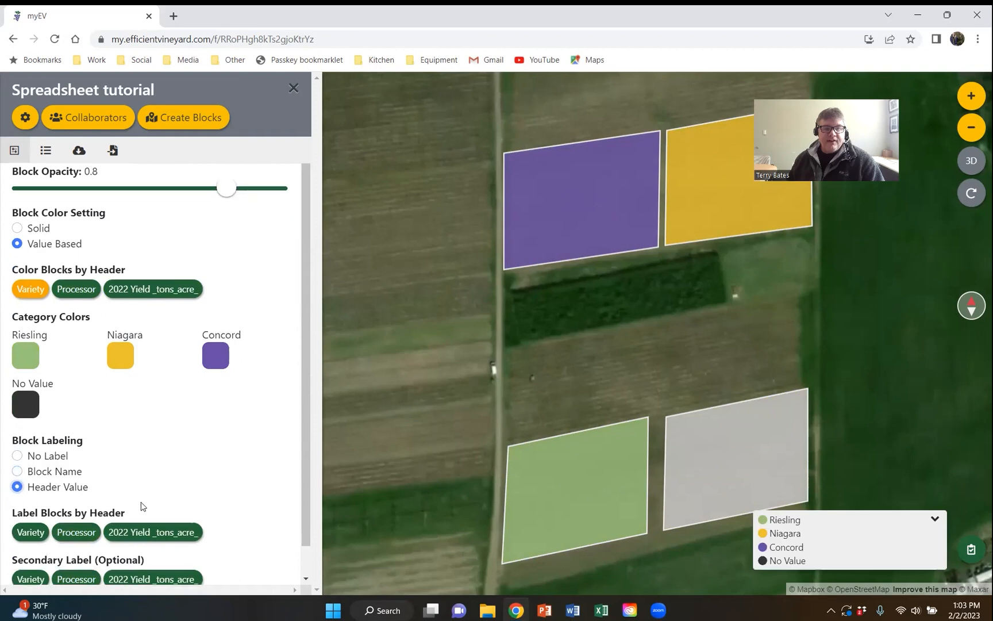
left_click(40, 501)
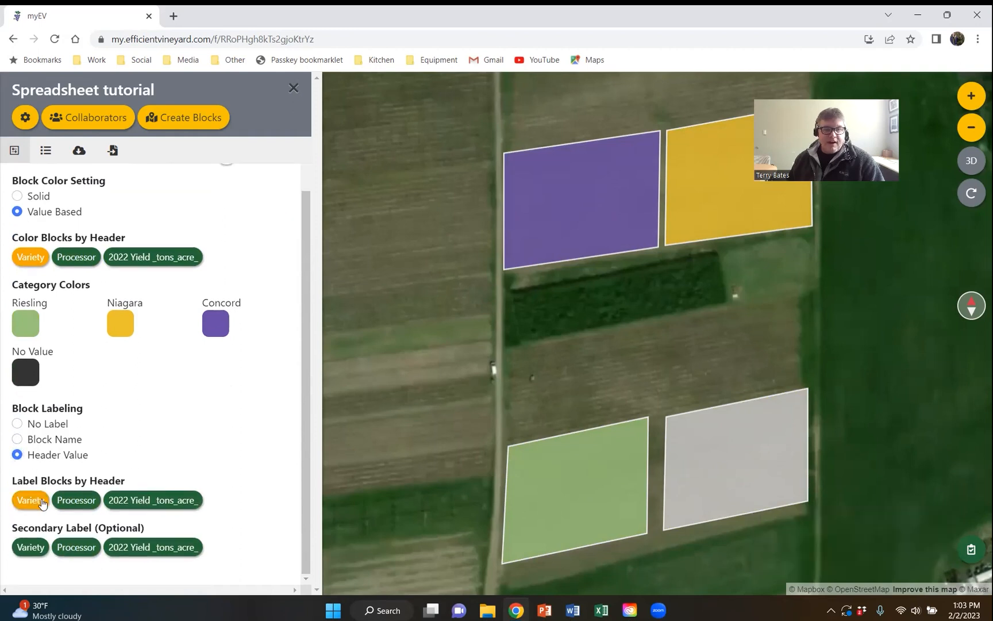
left_click(136, 549)
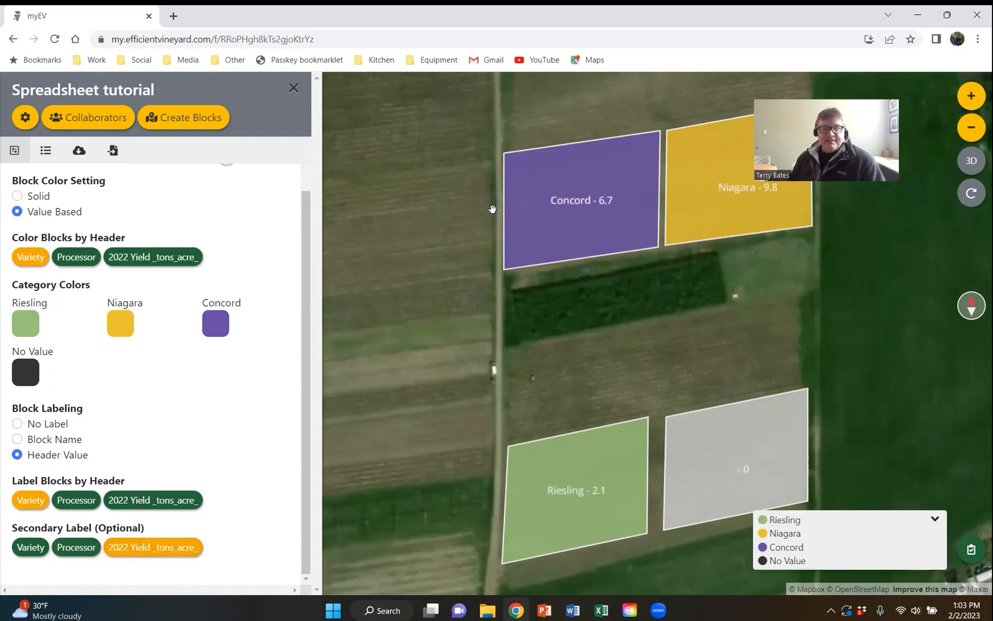
left_click_drag(708, 275, 645, 301)
left_click_drag(611, 352, 612, 317)
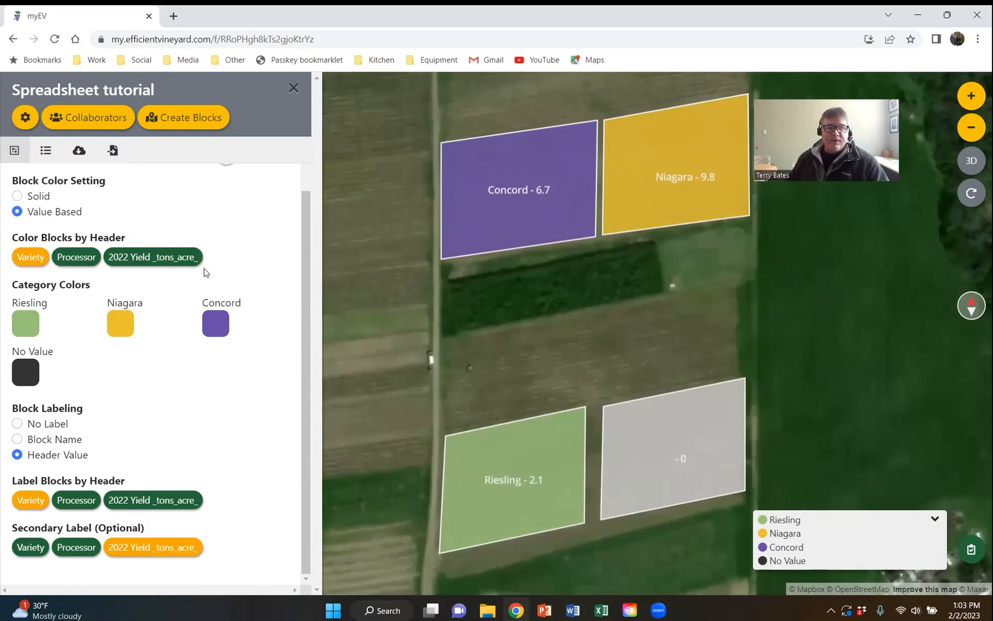
Download the farm's block data as a CSV file and open the downloaded file in Excel
left_click(75, 153)
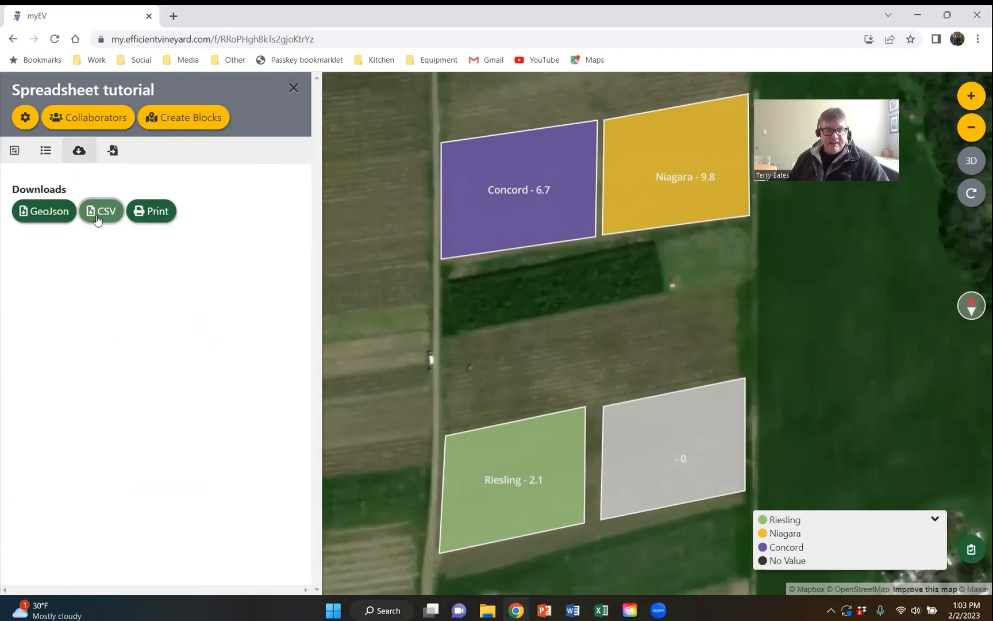
left_click(97, 220)
left_click(138, 579)
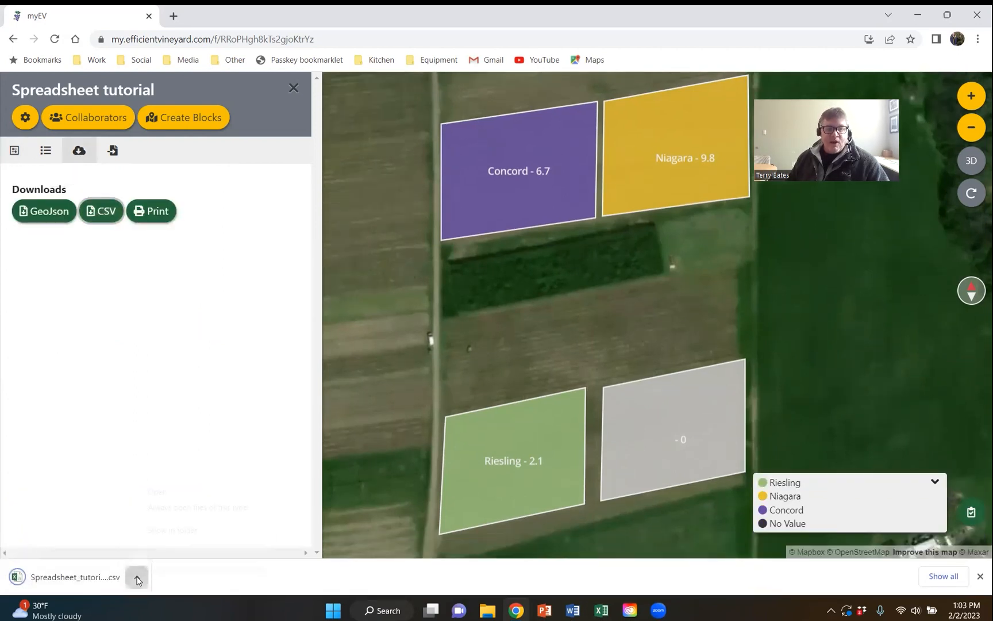
left_click(158, 493)
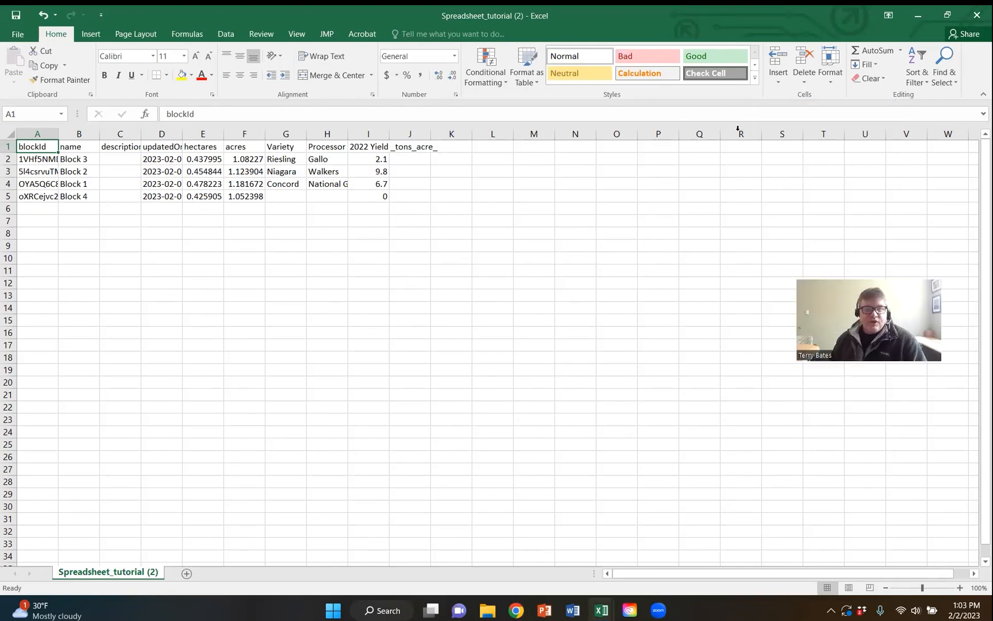
Widen the blockId column, then autofit the column widths of the whole sheet
left_click_drag(58, 133, 141, 133)
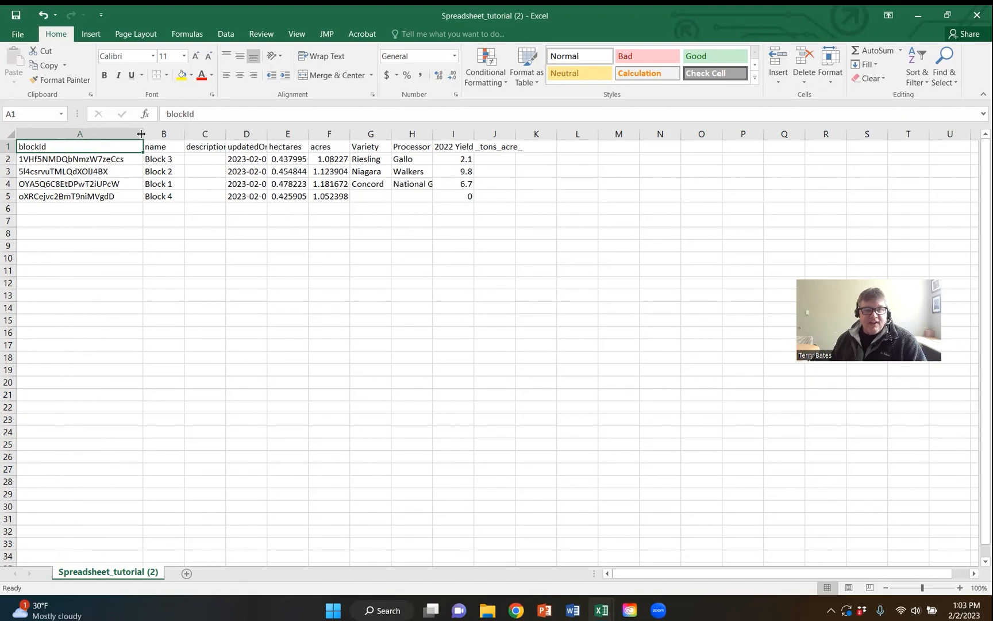
left_click(11, 134)
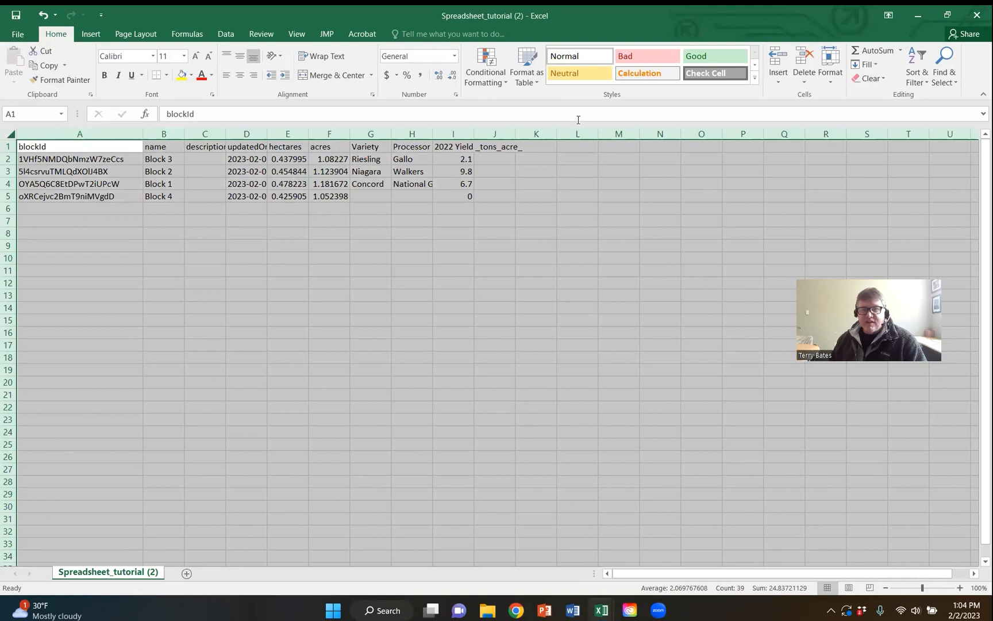
left_click(831, 68)
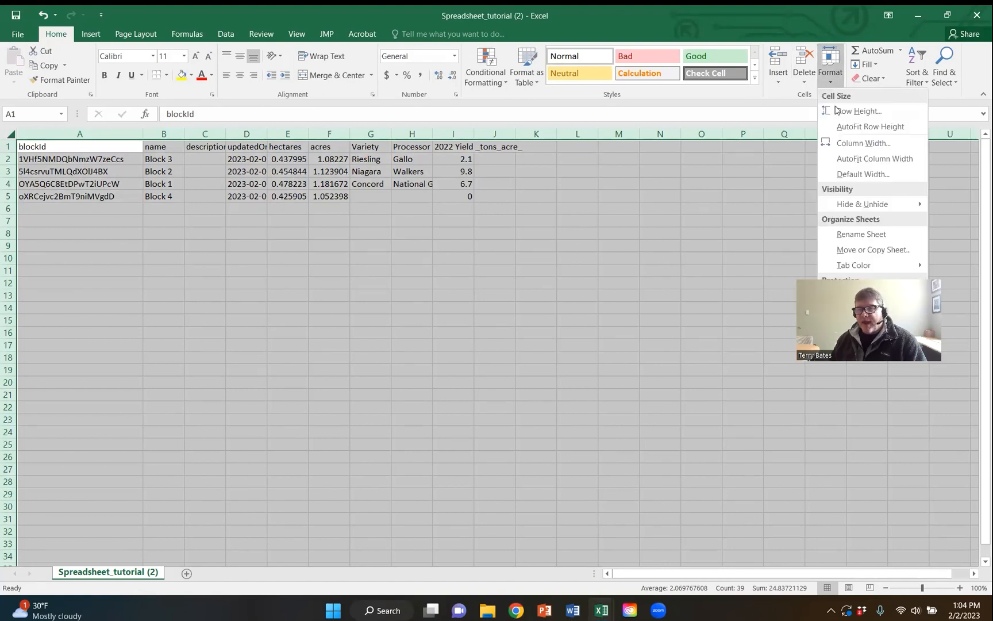
left_click(847, 164)
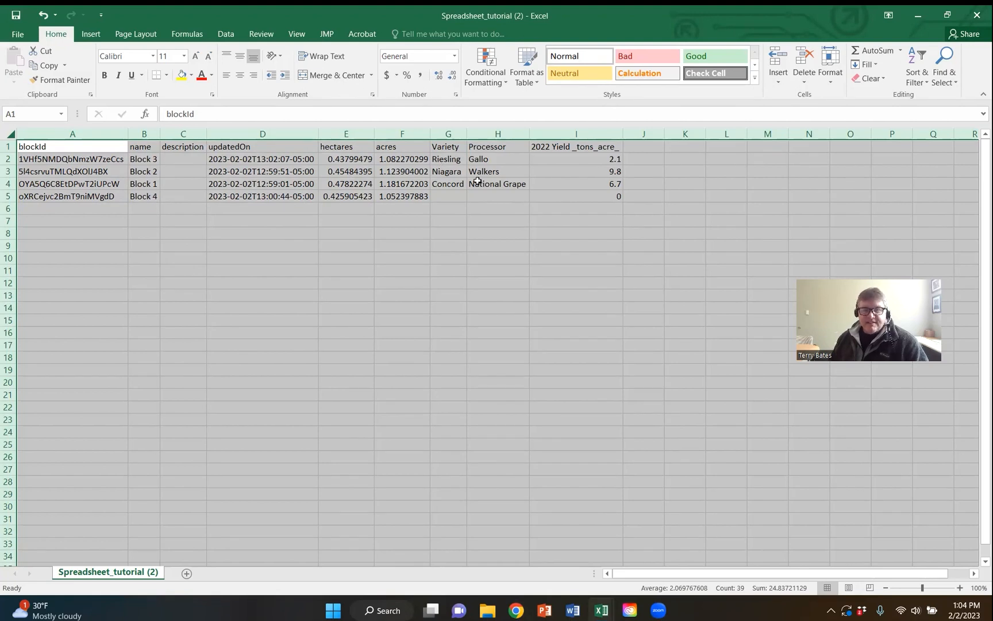
Fill in Block 4's row with variety Concord, processor Gallo and 2022 yield 10
left_click(445, 194)
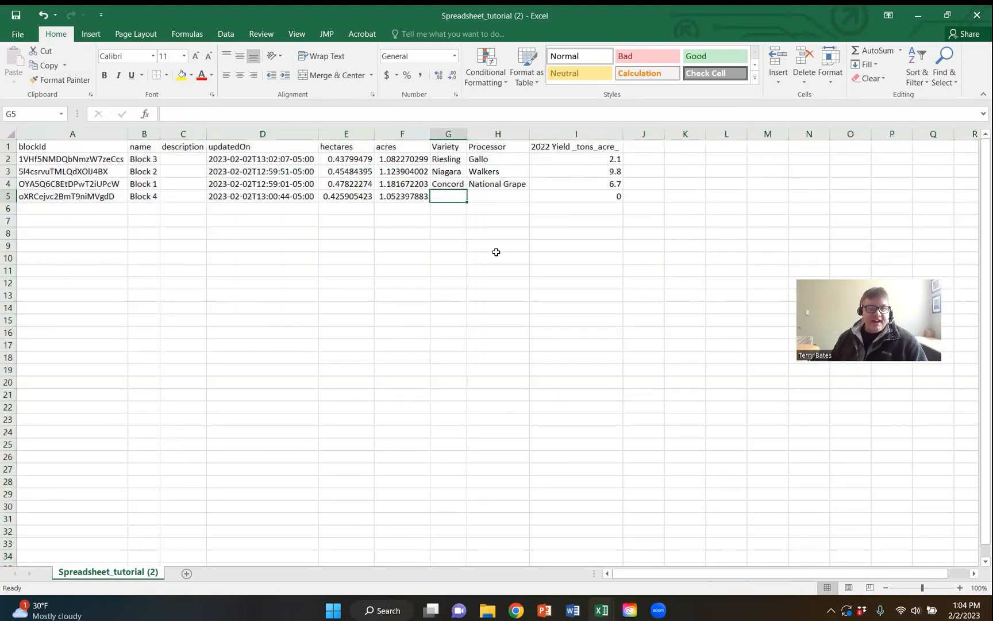
type("Concord")
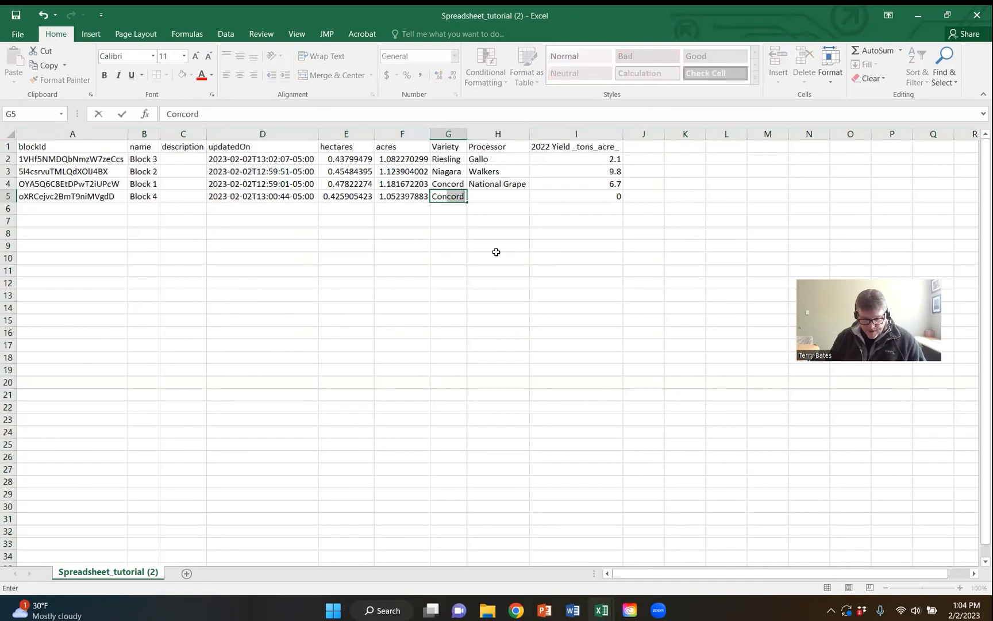
left_click(493, 195)
type("Gallo")
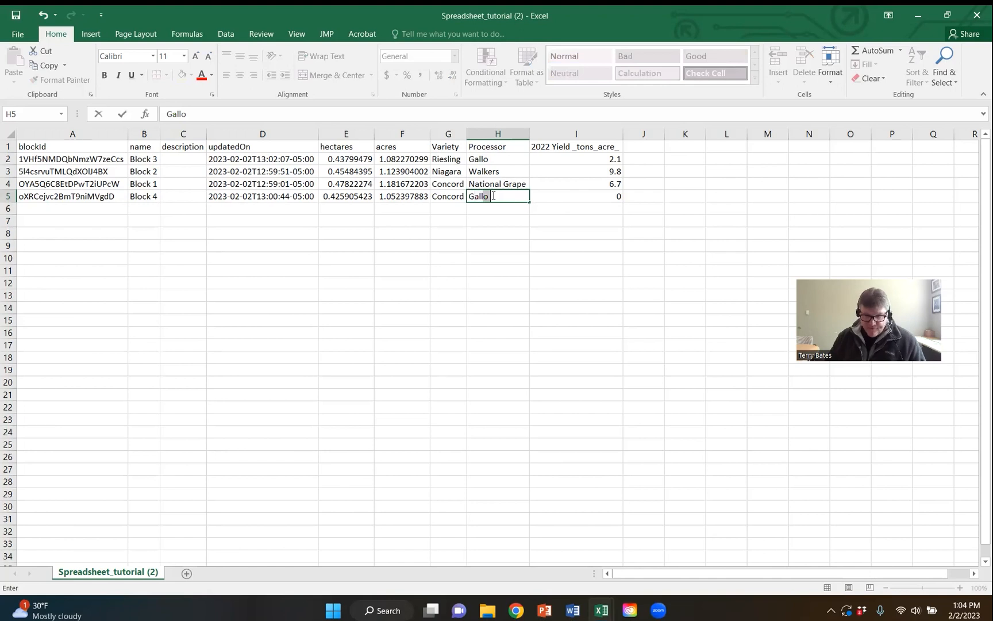
left_click(592, 198)
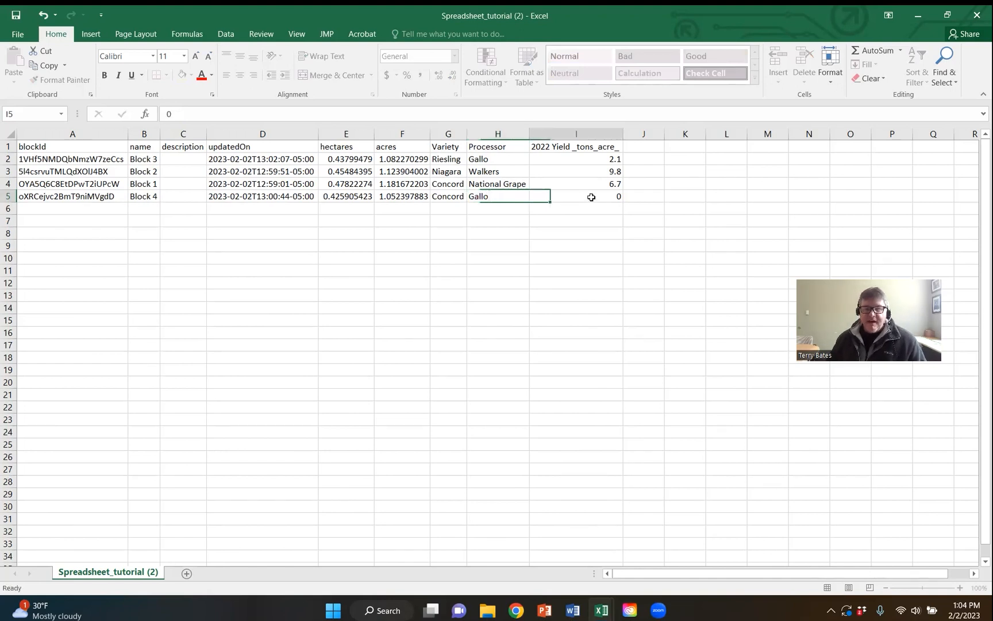
type("10")
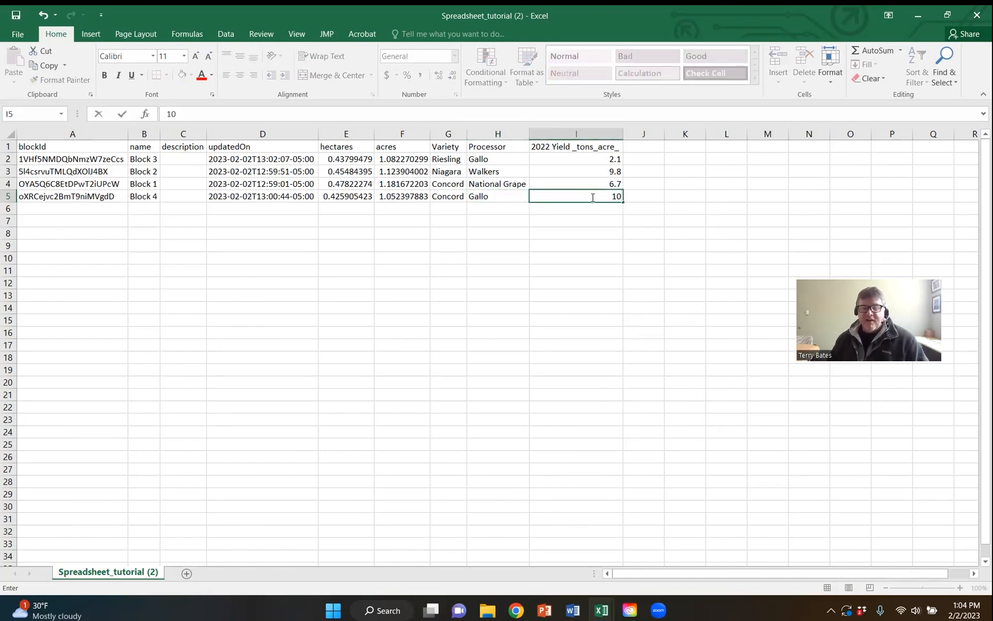
left_click(671, 193)
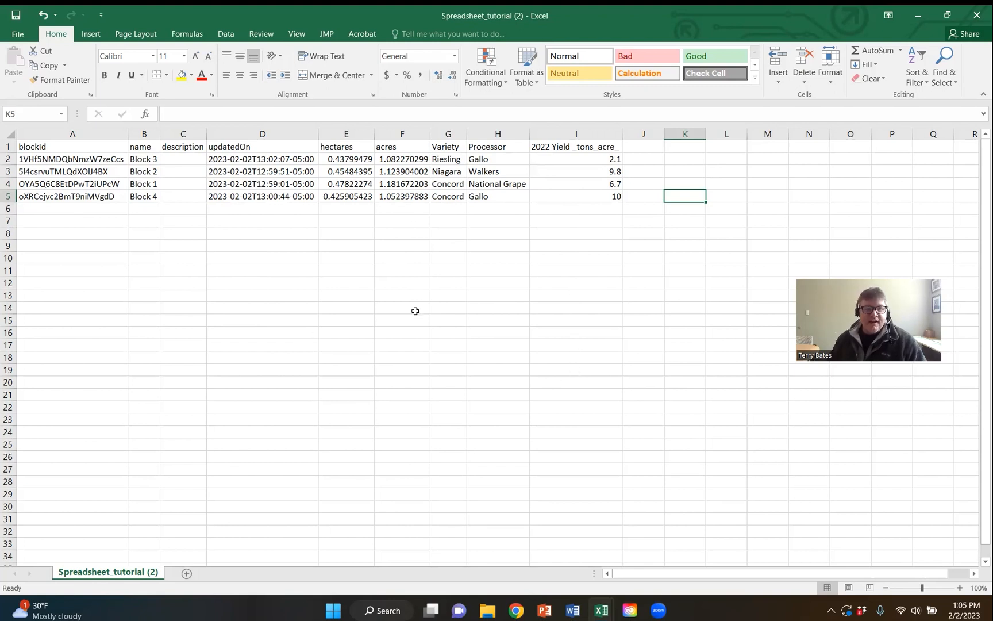
Save the sheet in its CSV format, close it without saving again, and switch back to myEV in Chrome
left_click(17, 33)
left_click(21, 130)
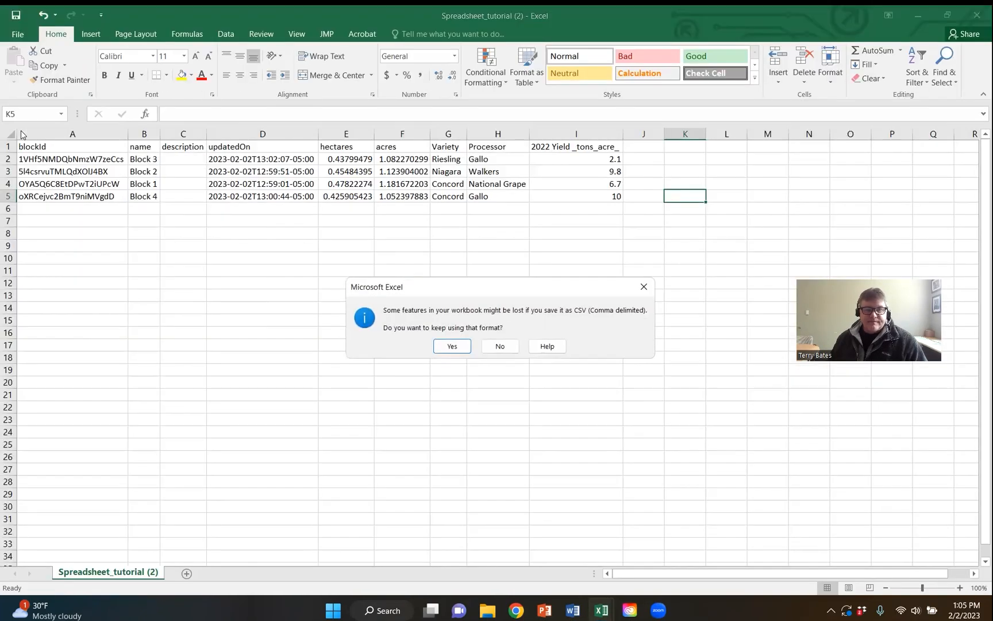
left_click(453, 347)
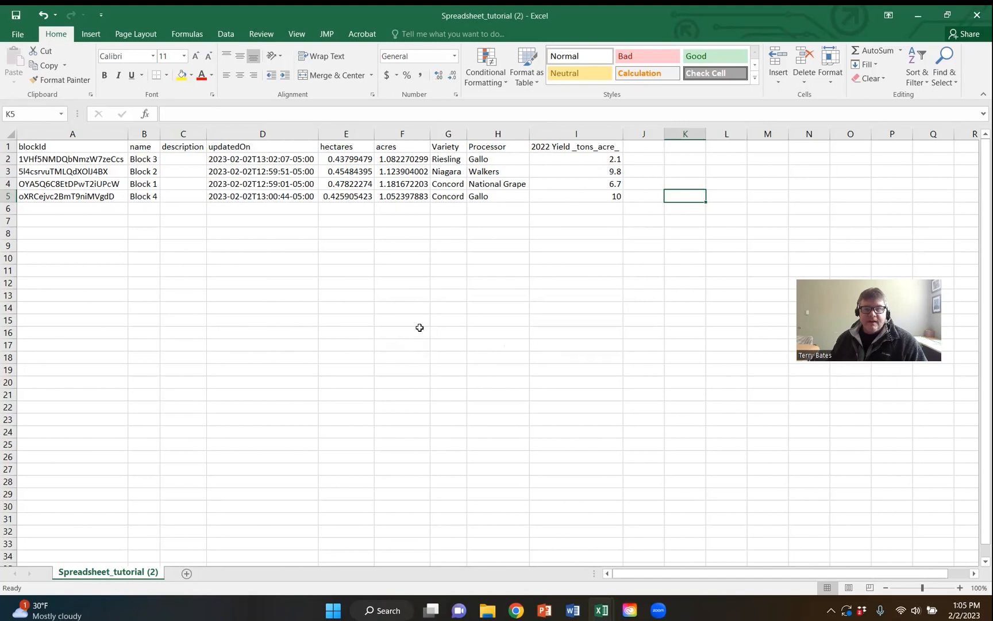
left_click(977, 16)
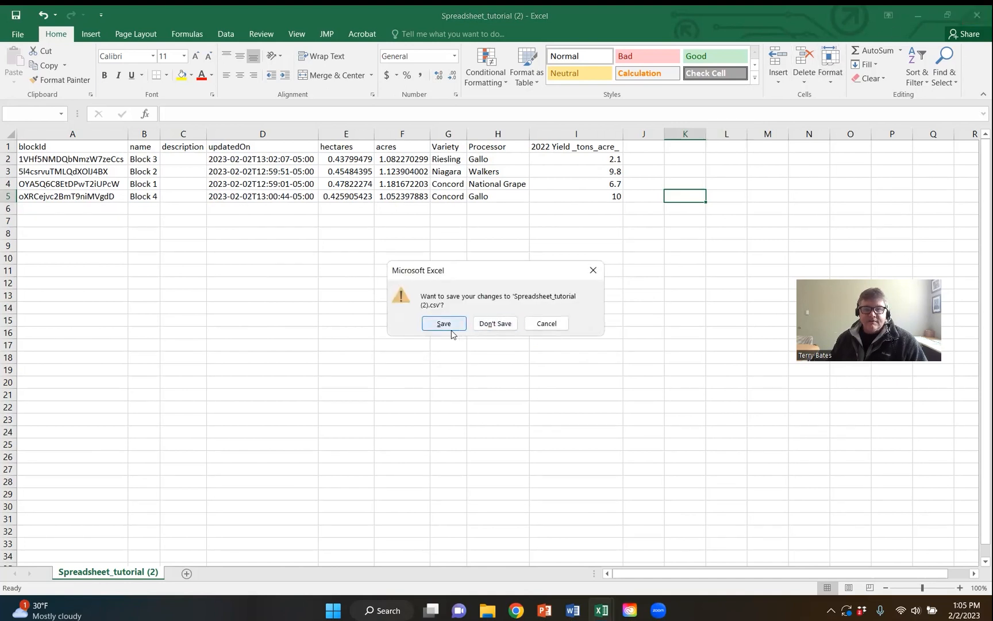
left_click(495, 323)
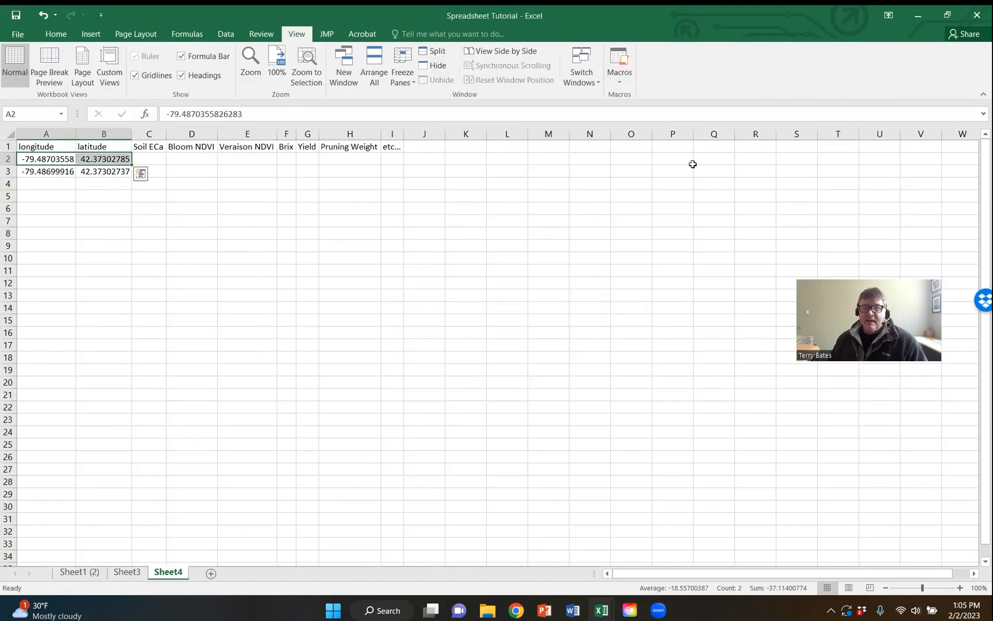
left_click(918, 15)
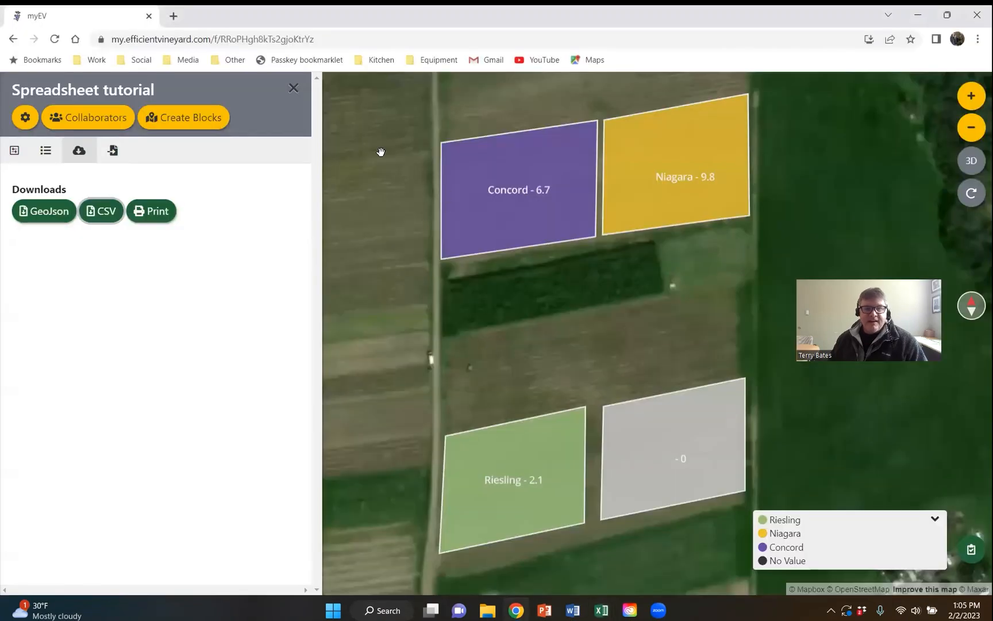
Import Spreadsheet_tutorial (2).csv from the Downloads folder into the farm's blocks, confirming the override of existing data
left_click(112, 151)
left_click(57, 278)
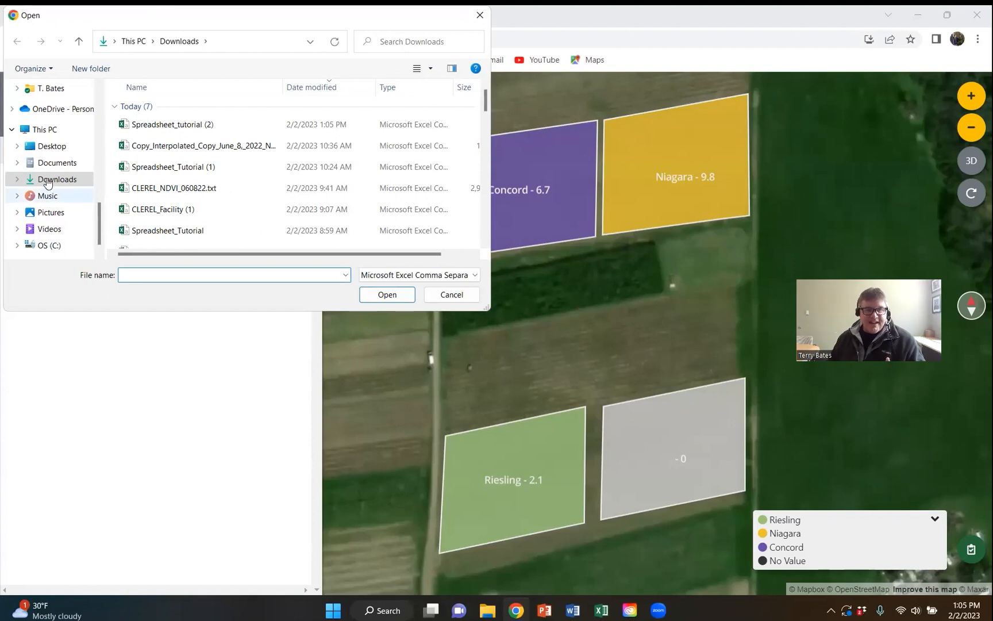
left_click(181, 128)
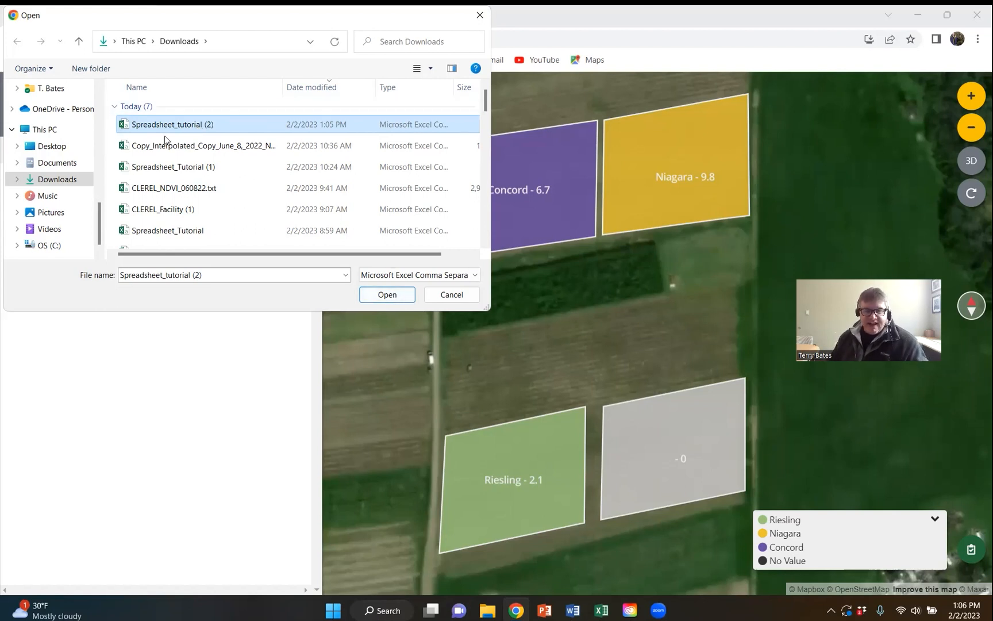
left_click(381, 295)
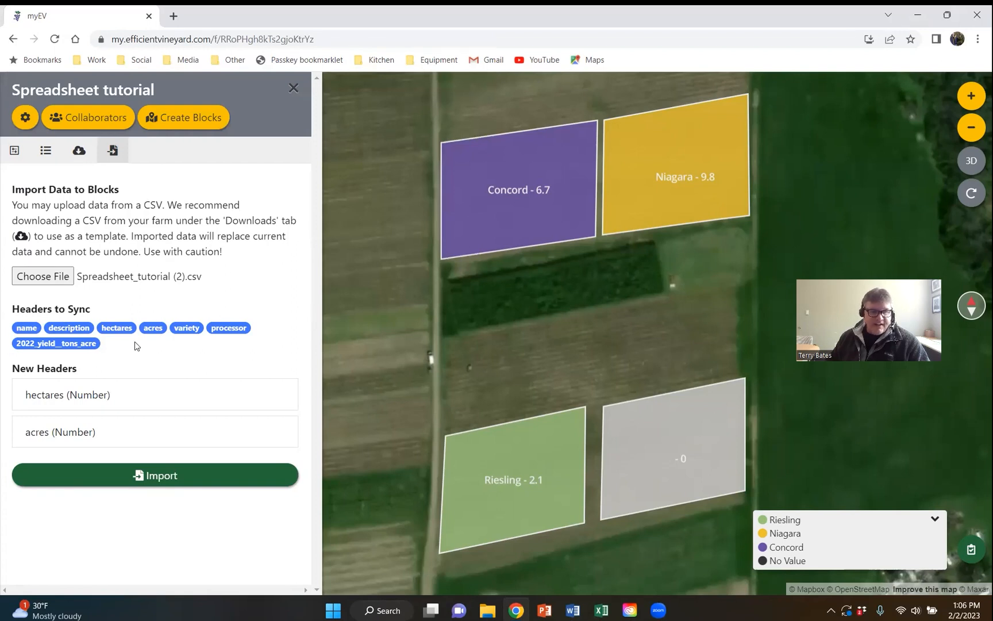
left_click(180, 477)
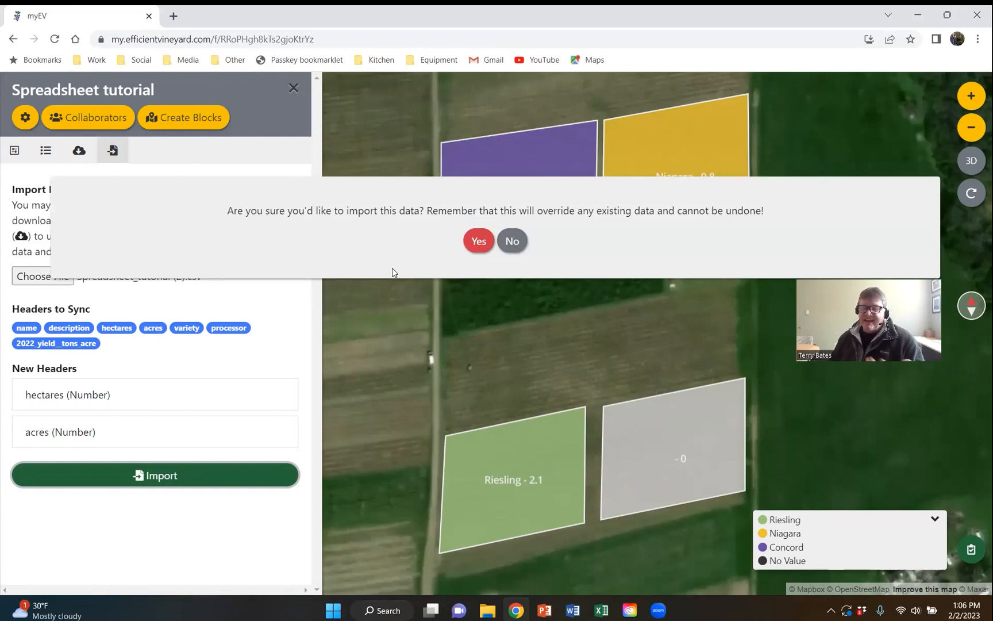
left_click(468, 242)
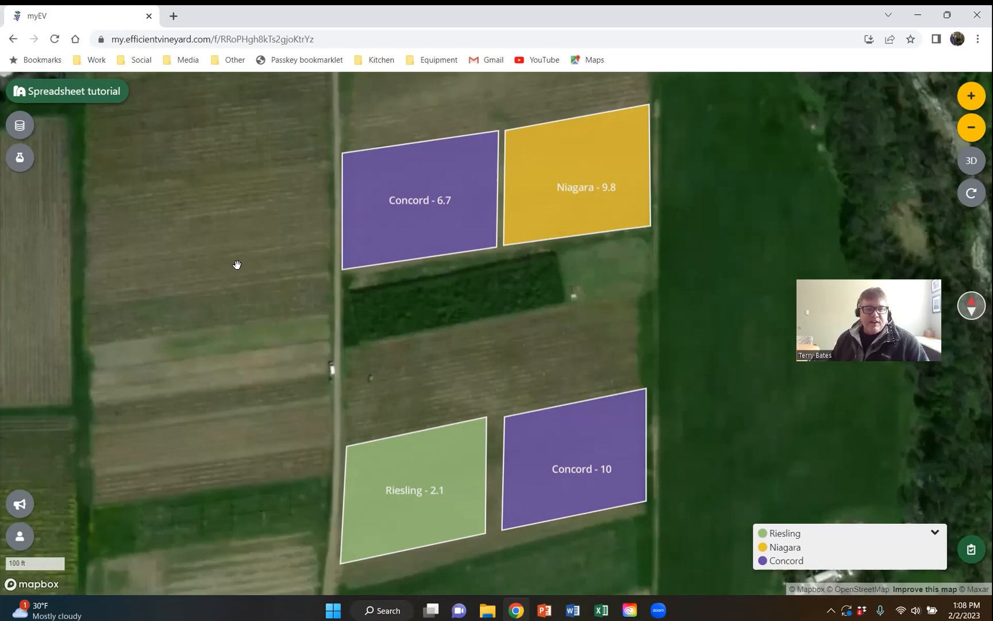
Open the feedback form for getting help and reporting issues
left_click(20, 503)
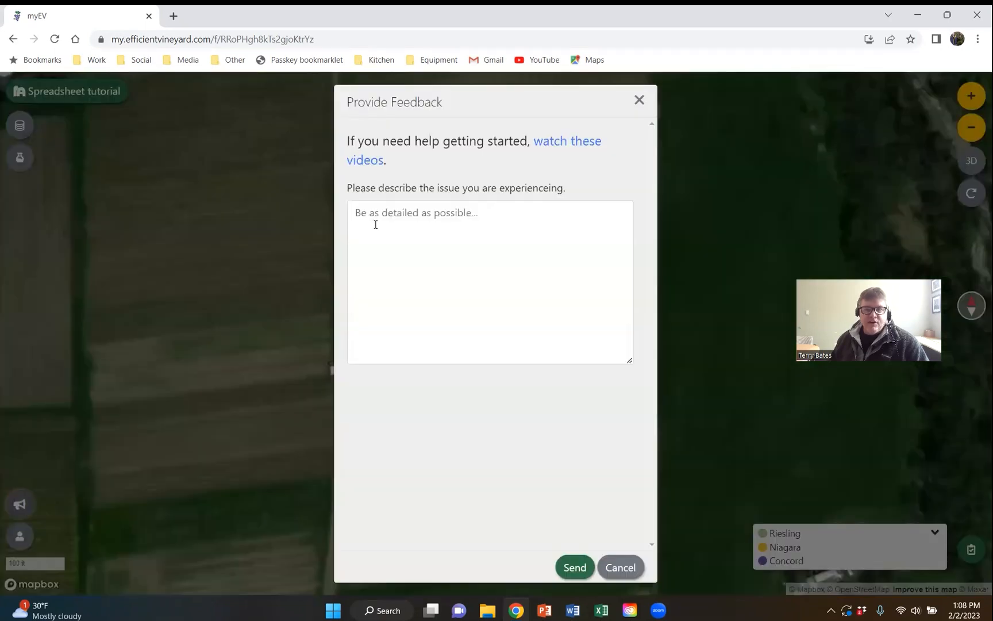